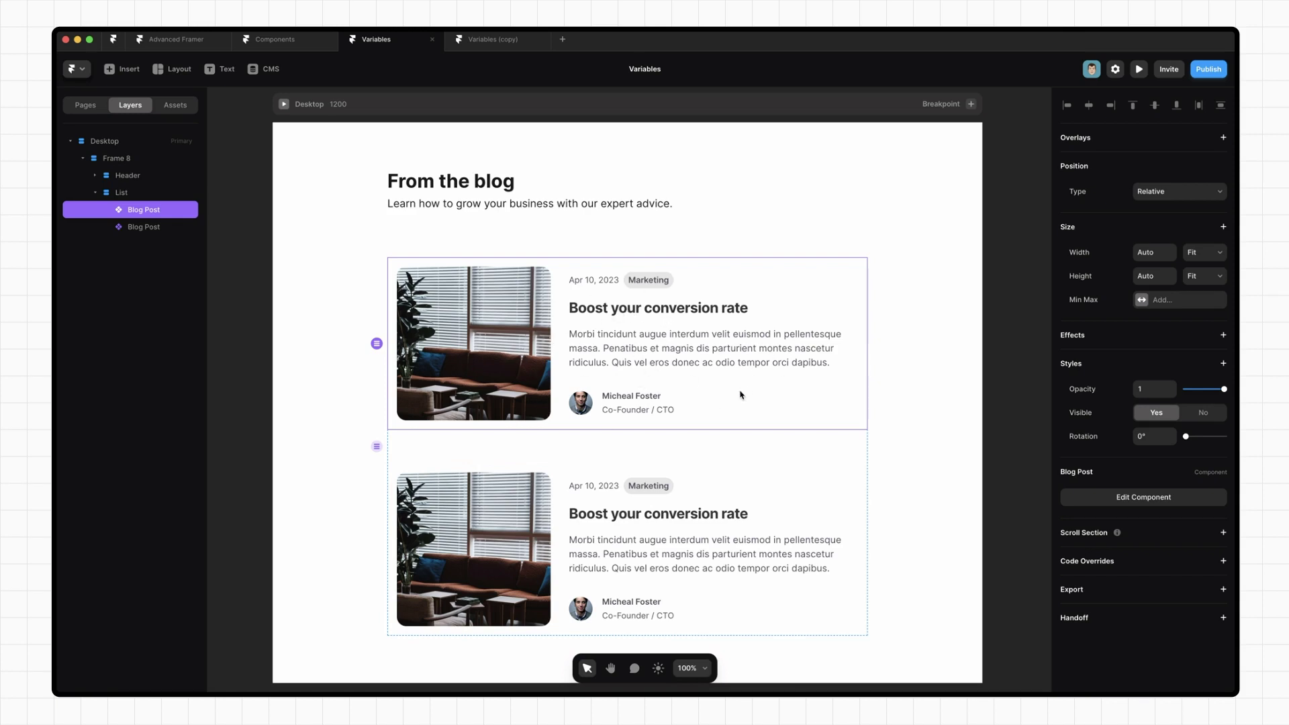
# Step: In the Blog Post component, create a plain text Title variable for the heading's content and enable its Text Area option
pyautogui.doubleClick(685, 313)
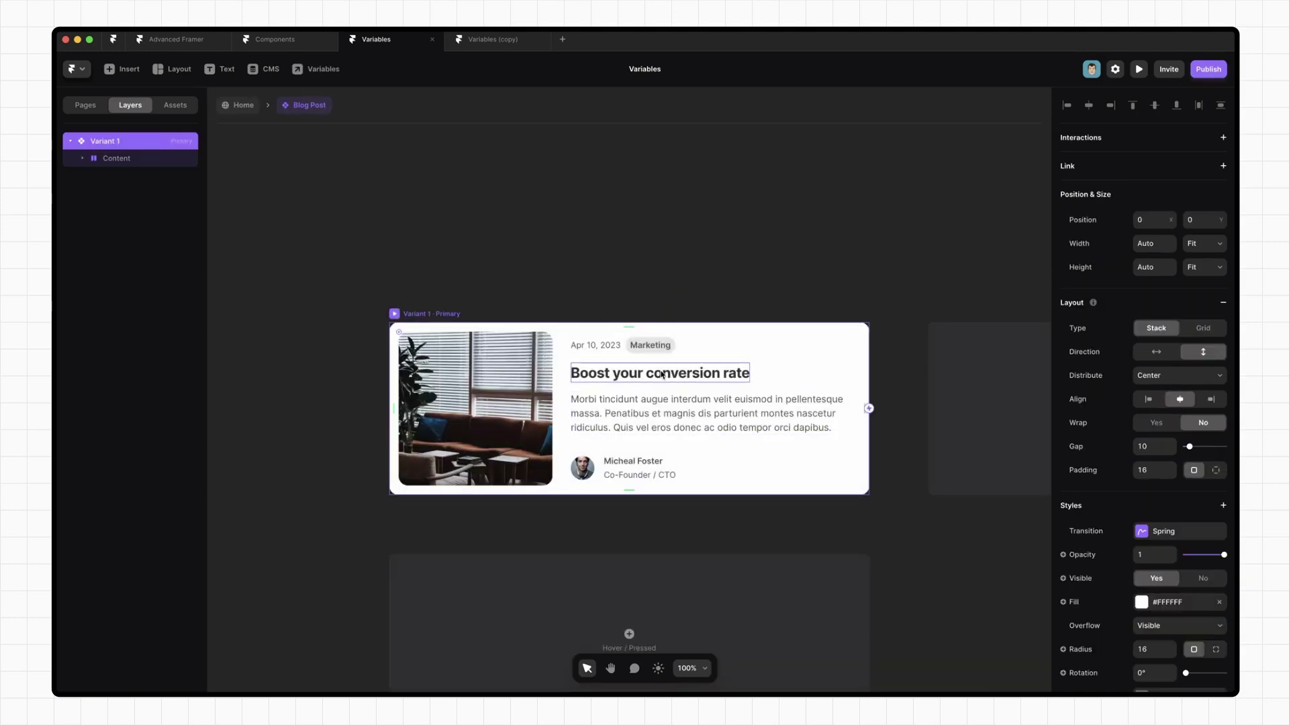
pyautogui.click(673, 378)
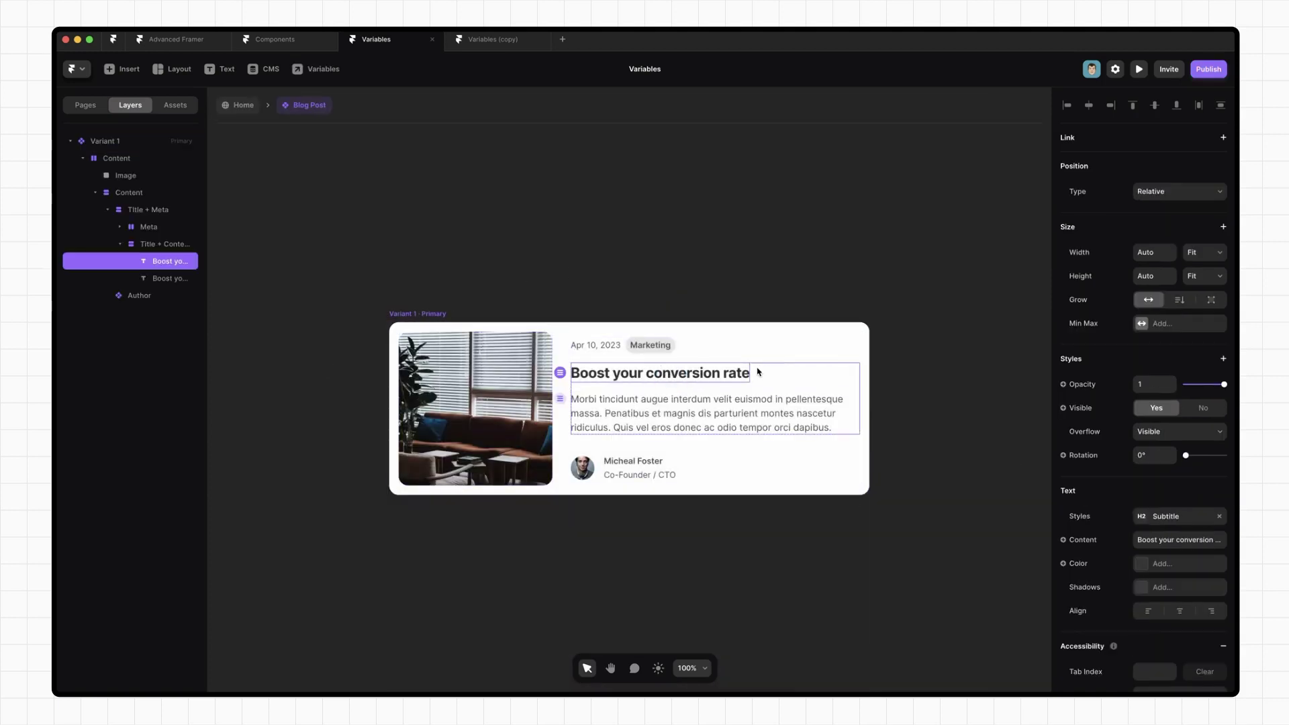
pyautogui.click(1066, 541)
pyautogui.moveTo(1068, 557)
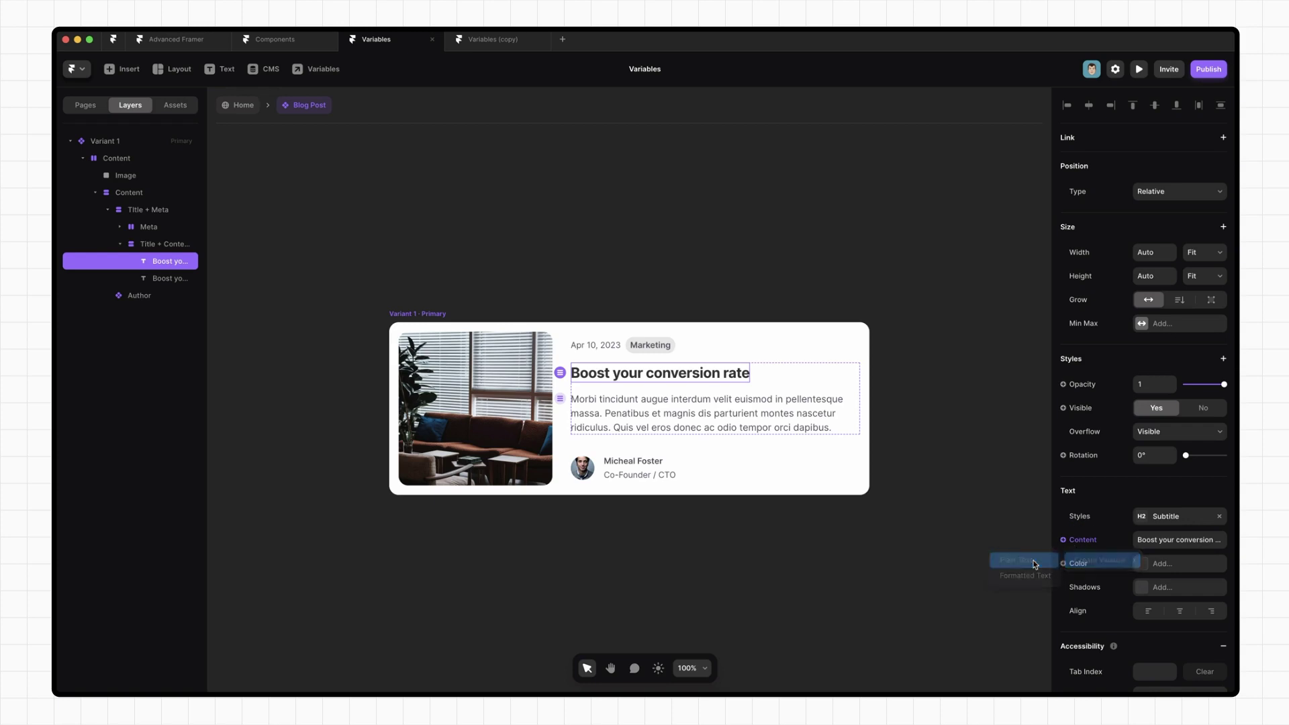
pyautogui.click(1034, 562)
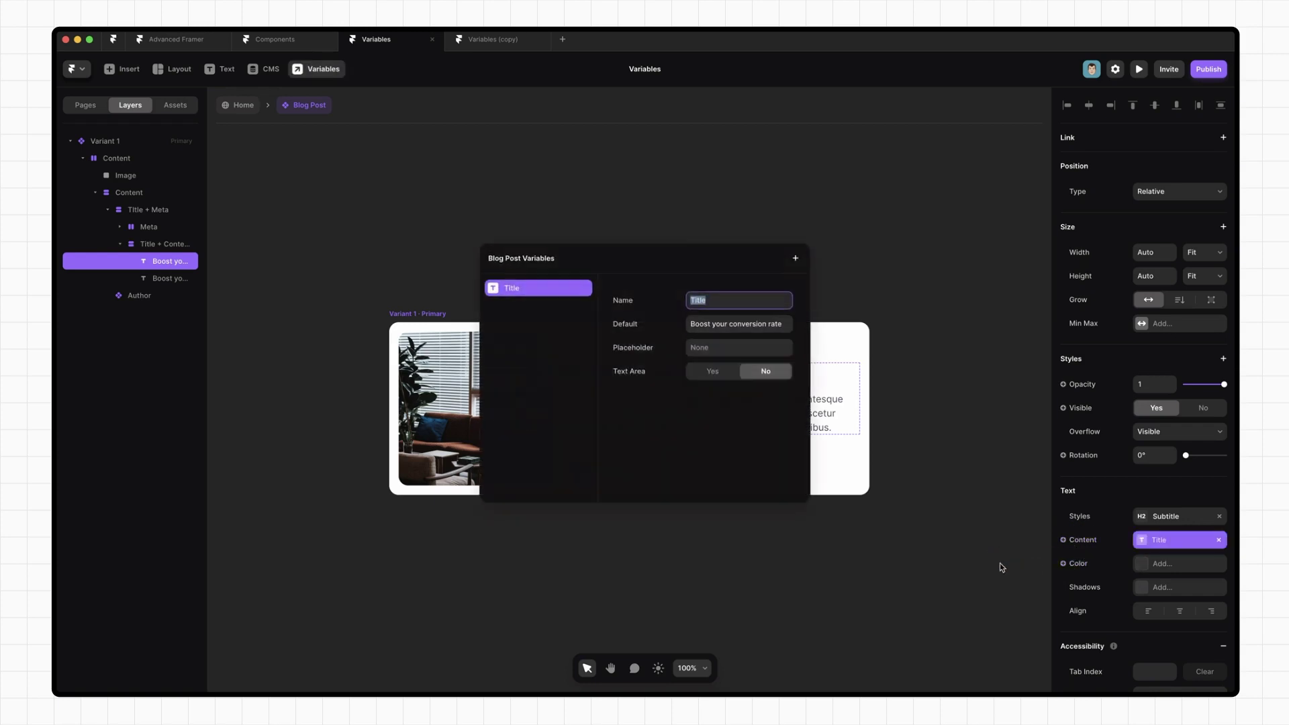
pyautogui.click(711, 375)
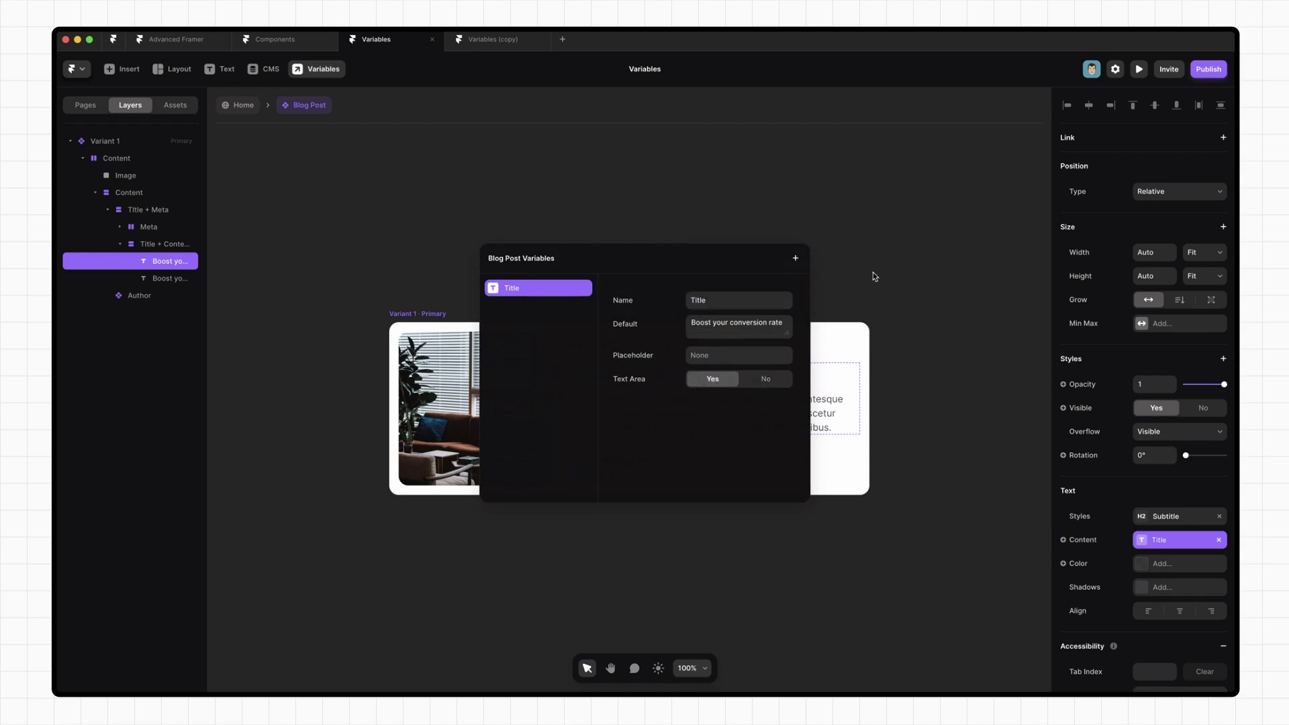
pyautogui.press('Escape')
pyautogui.press('Escape')
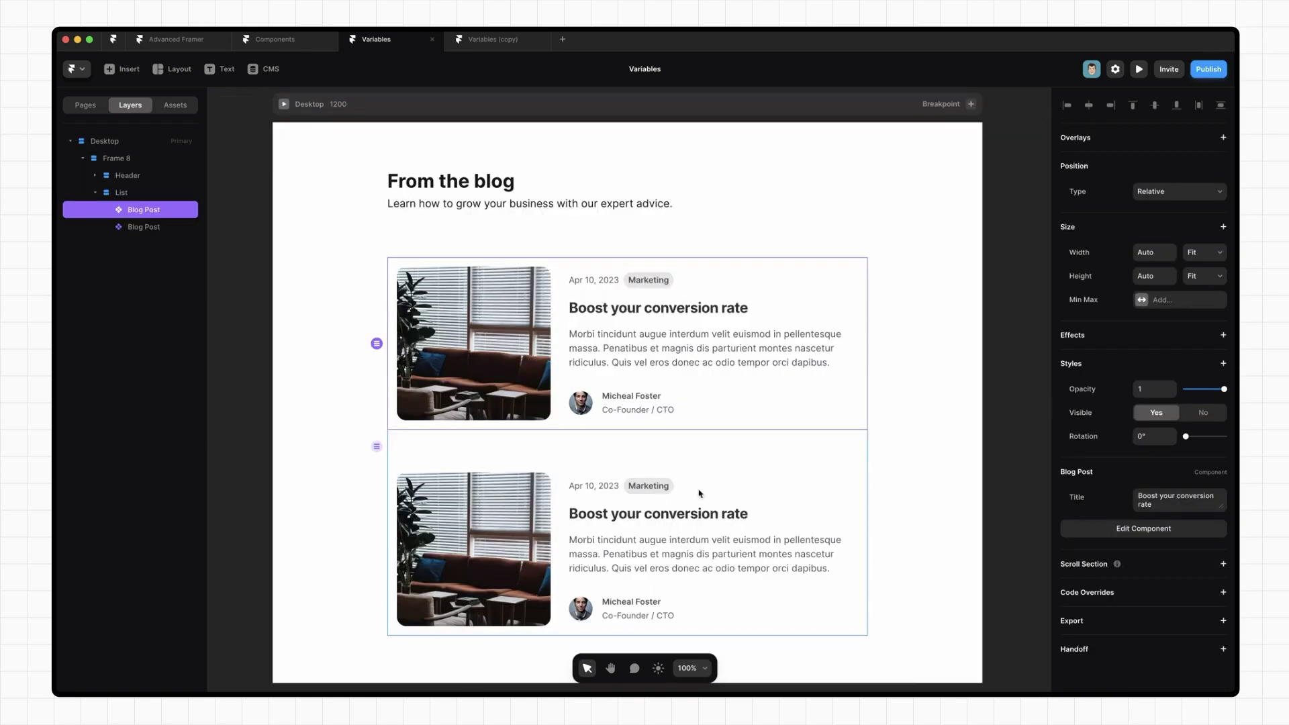
# Step: Change the first blog post's title to "asasasasasnversion rate"
pyautogui.click(1183, 492)
pyautogui.write('asasasasas')
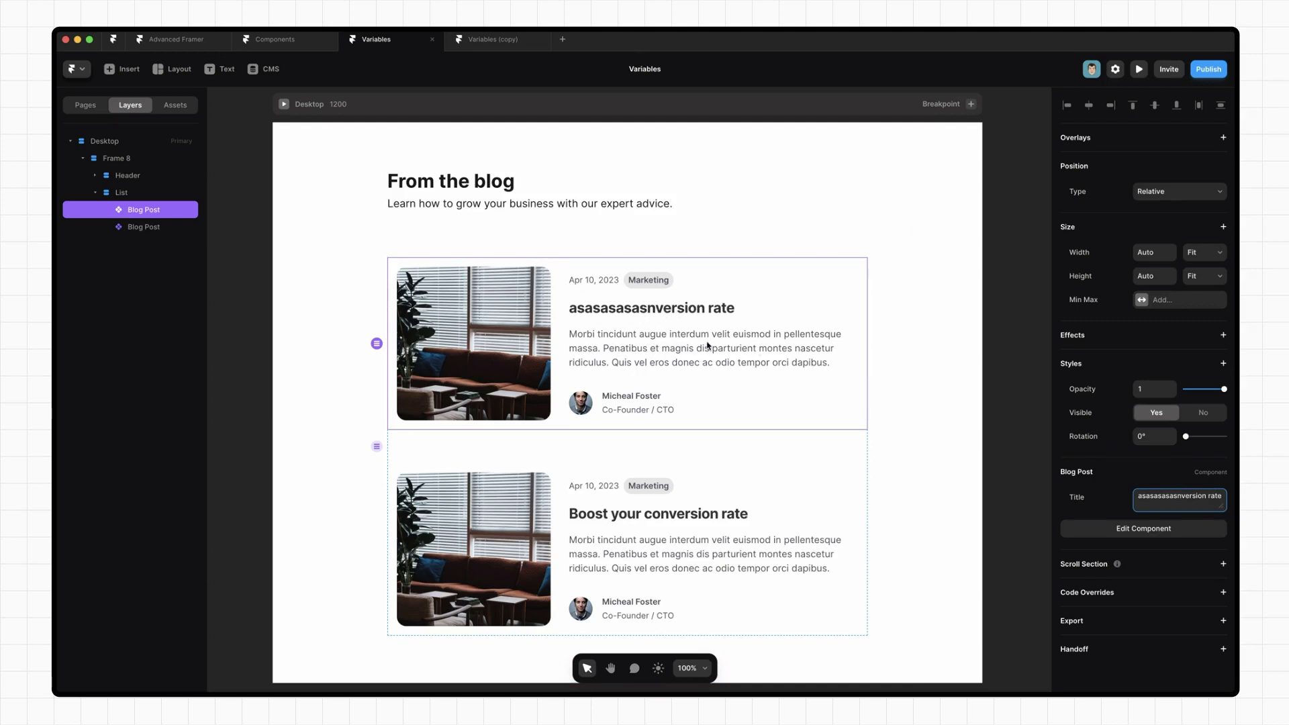
# Step: Examine the Blog Post component's variables and the variable types that can be added
pyautogui.doubleClick(648, 349)
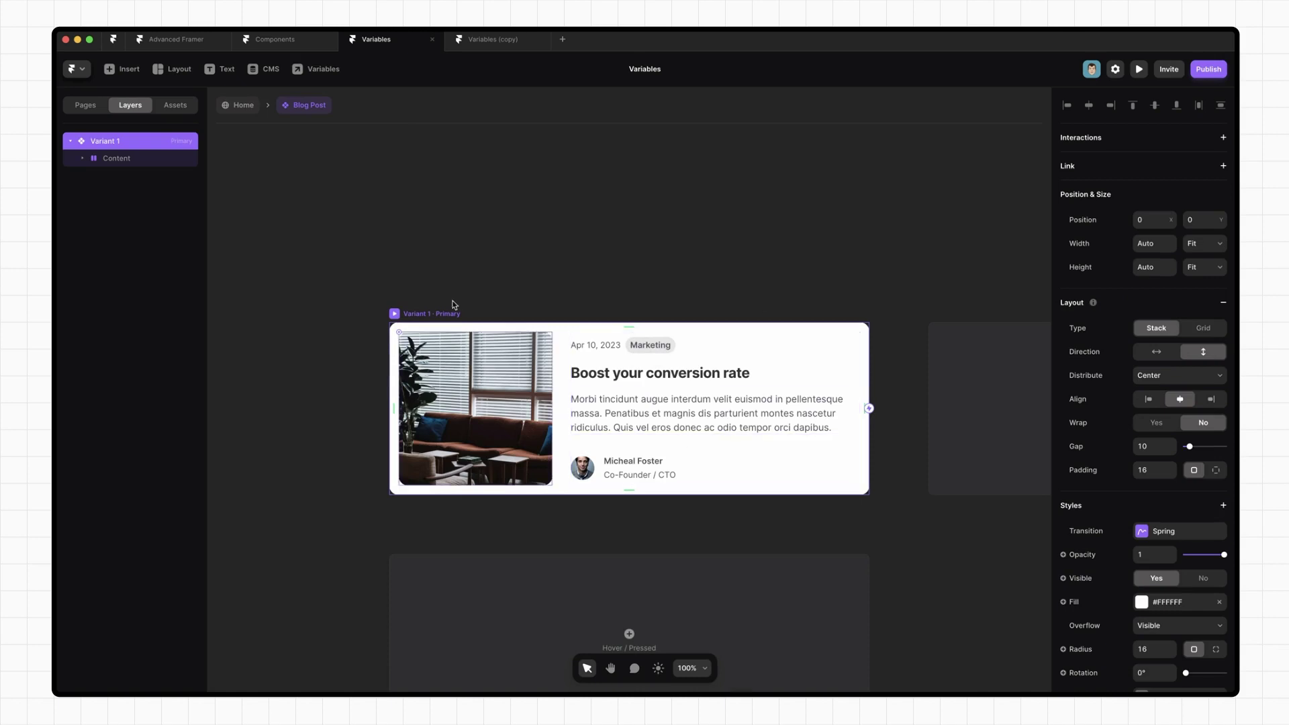
pyautogui.click(327, 72)
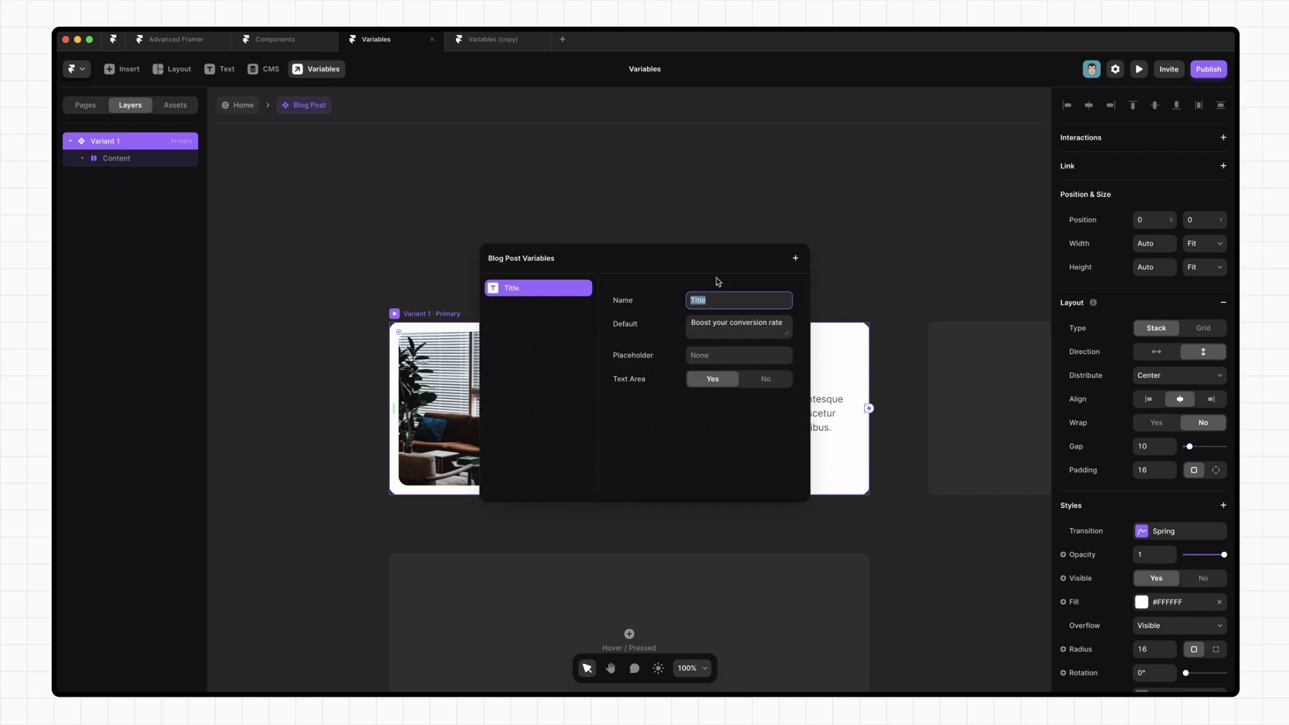
pyautogui.click(798, 260)
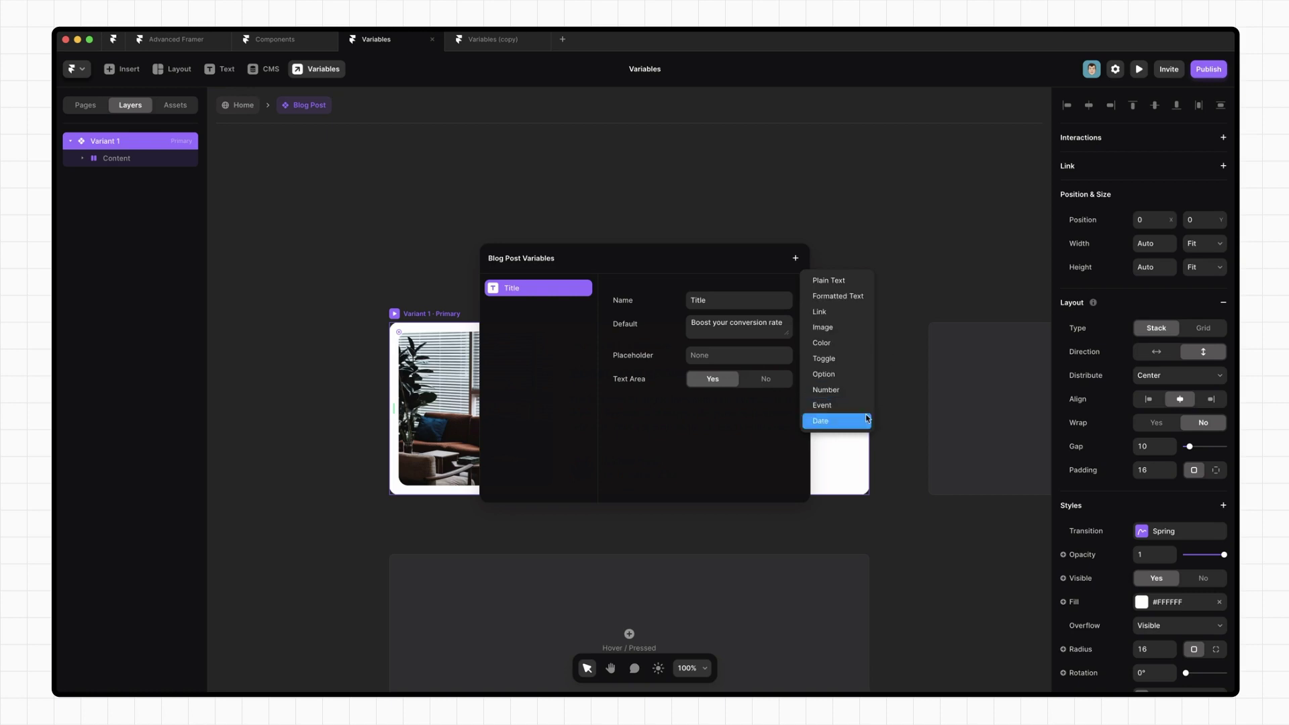
pyautogui.press('Escape')
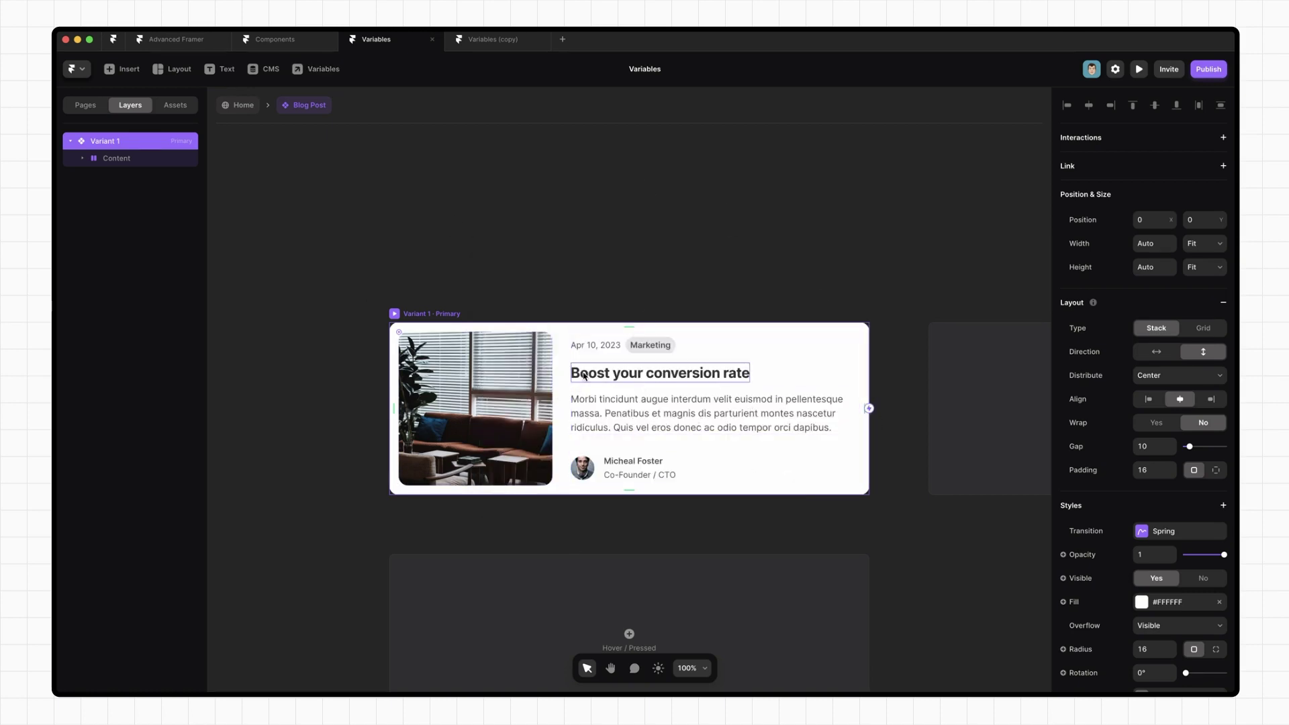
pyautogui.press('Escape')
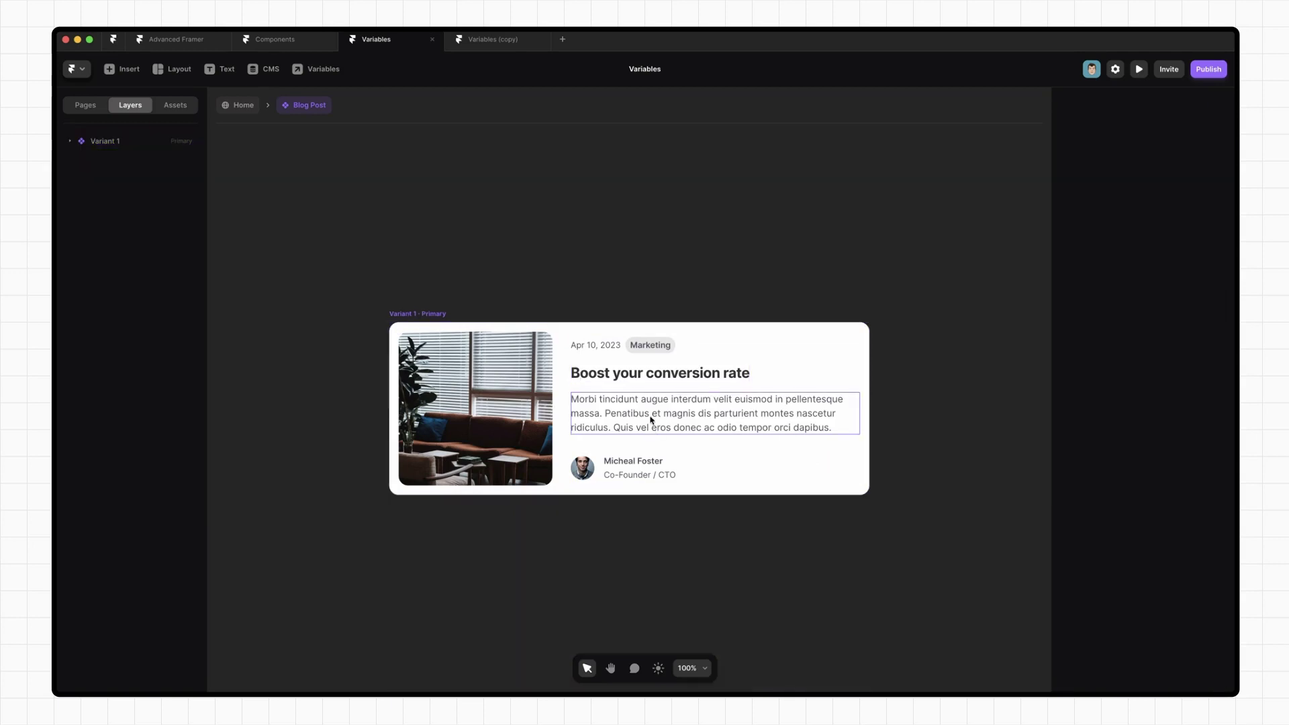
# Step: Create a formatted text variable for the description paragraph's content in the component and return to the page
pyautogui.click(707, 407)
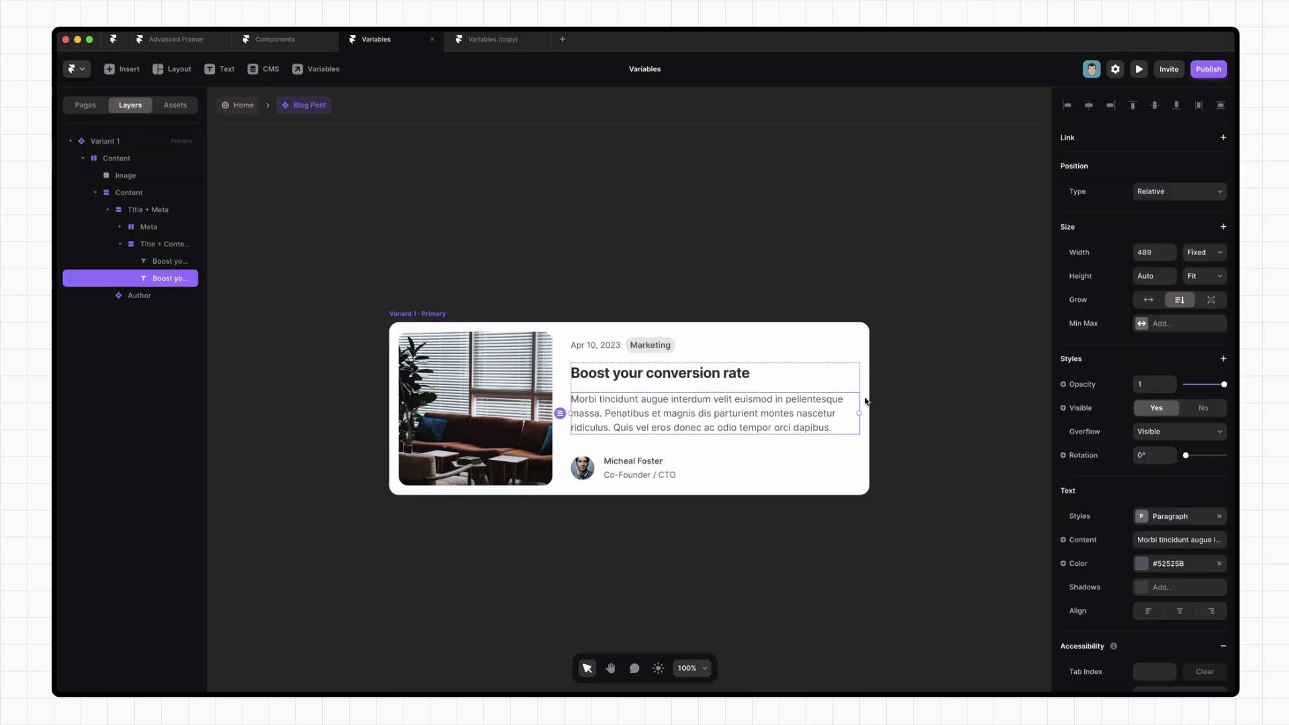
pyautogui.click(1083, 541)
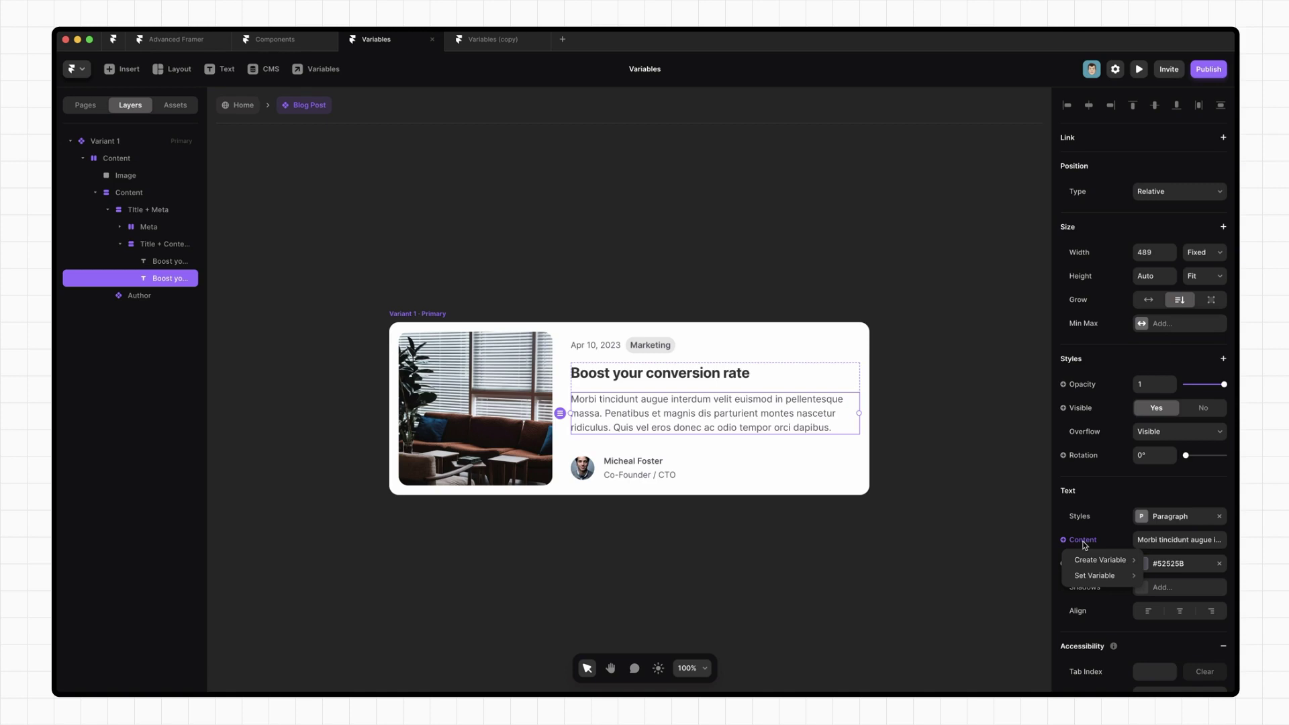
pyautogui.moveTo(1104, 565)
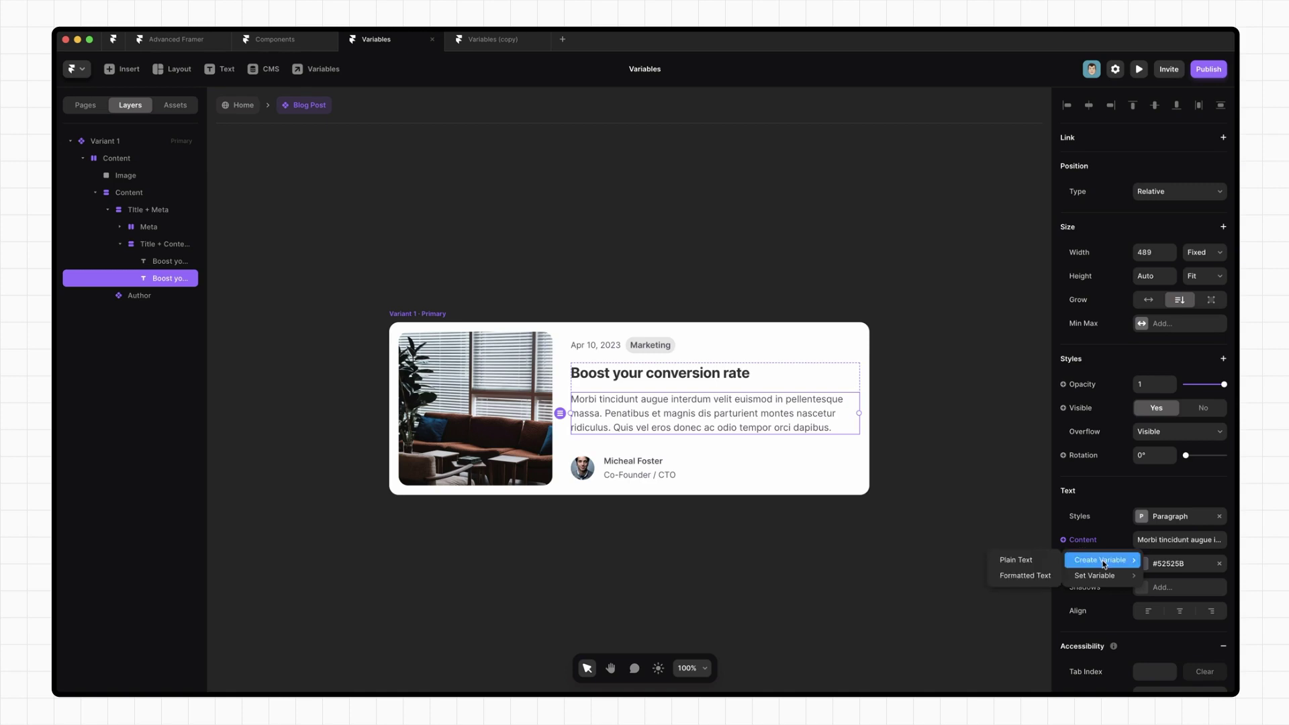
pyautogui.click(1041, 577)
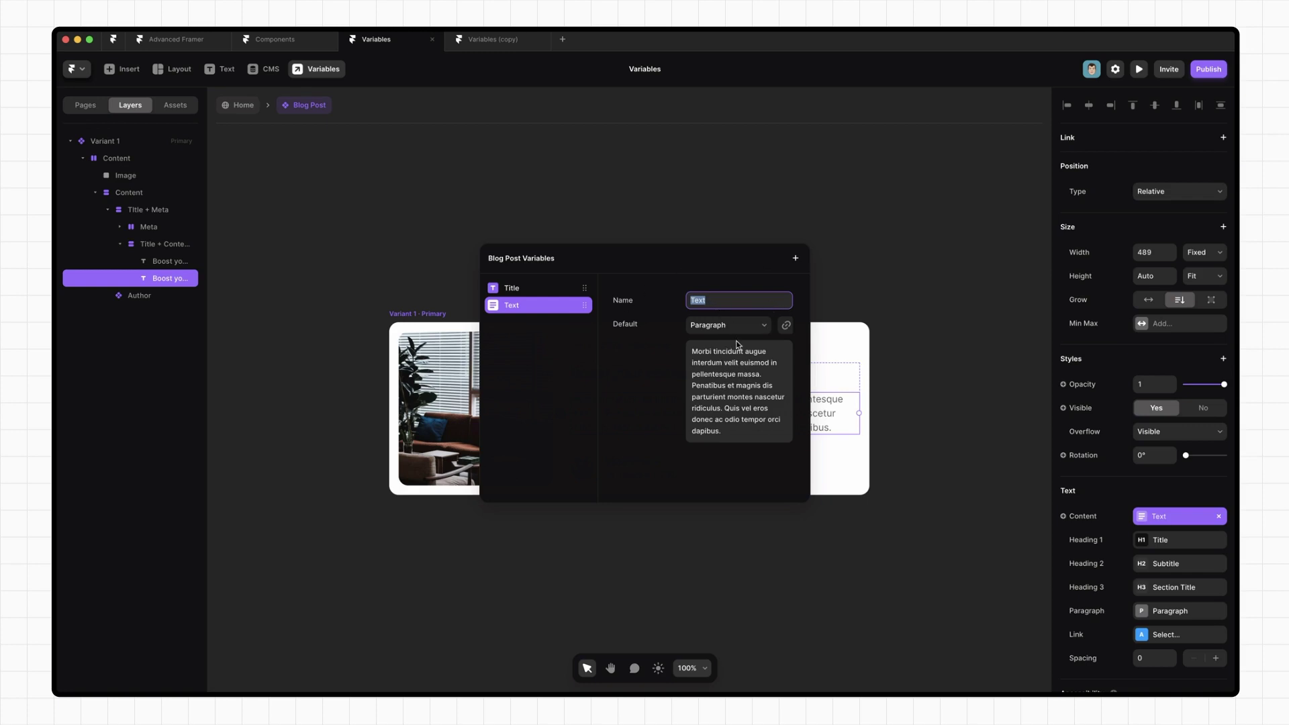
pyautogui.click(733, 300)
pyautogui.write('Description')
pyautogui.click(921, 348)
pyautogui.press('Escape')
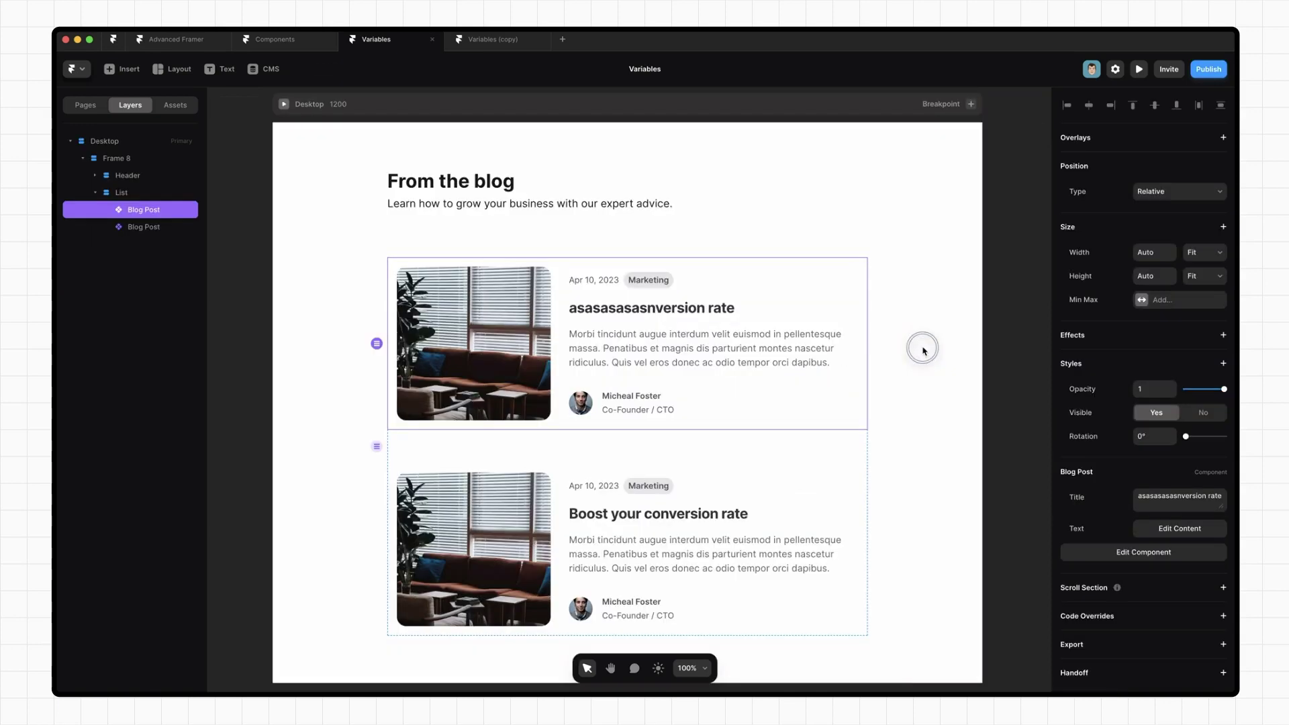
# Step: Make the word "Penatibus" bold in the first blog post's description
pyautogui.click(1172, 529)
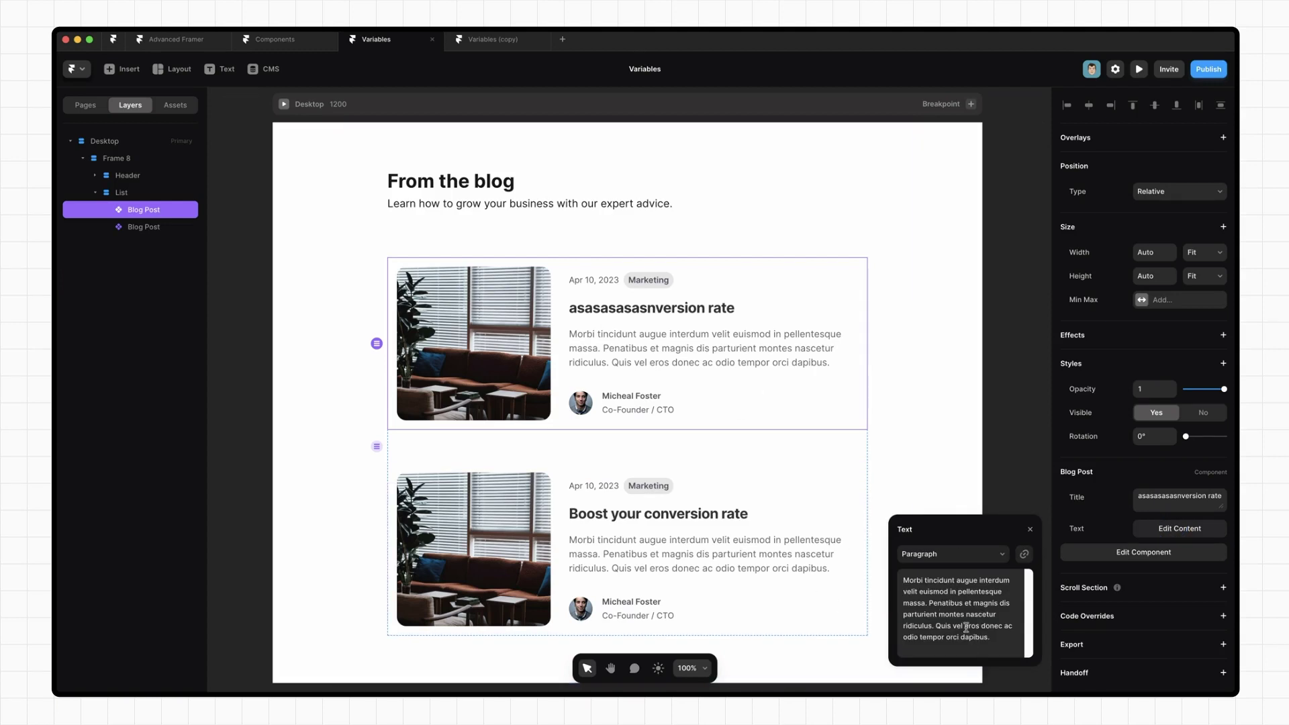
pyautogui.doubleClick(946, 604)
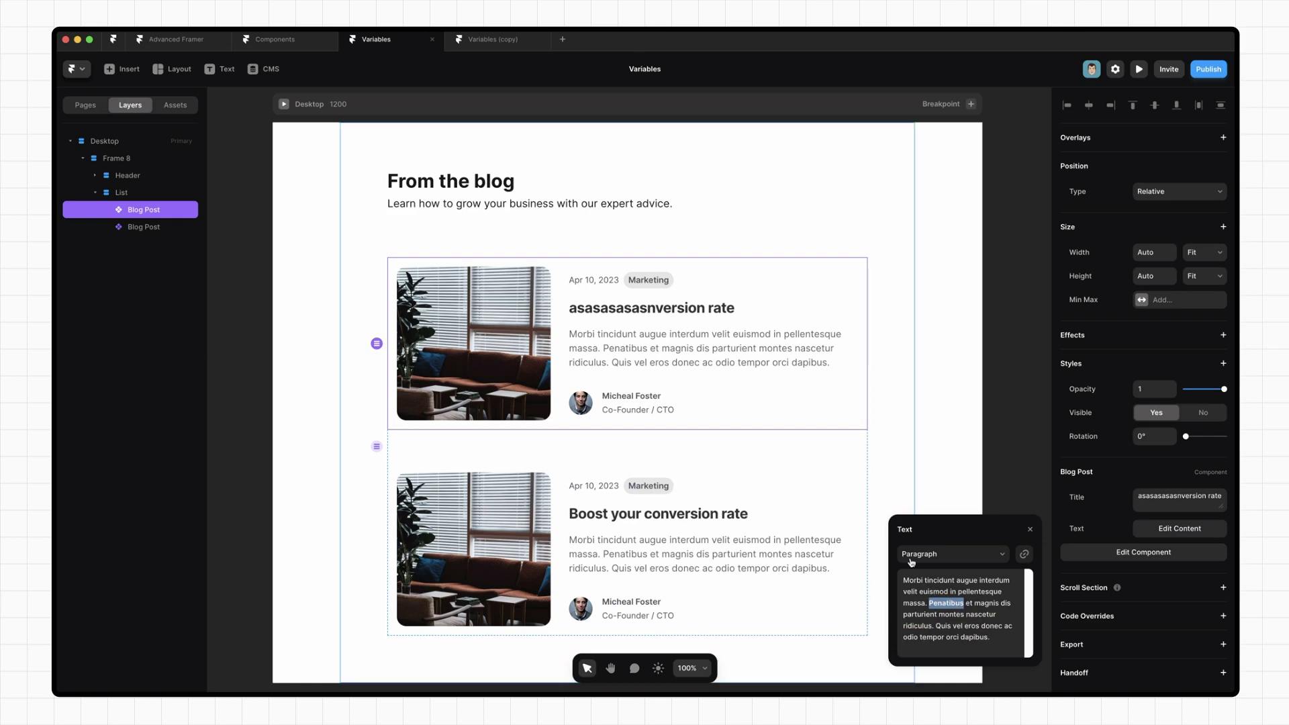
pyautogui.press('super+b')
# Step: Link the word "Quis" in the first blog post's description to the advancedframer.com website
pyautogui.doubleClick(943, 626)
pyautogui.click(1024, 557)
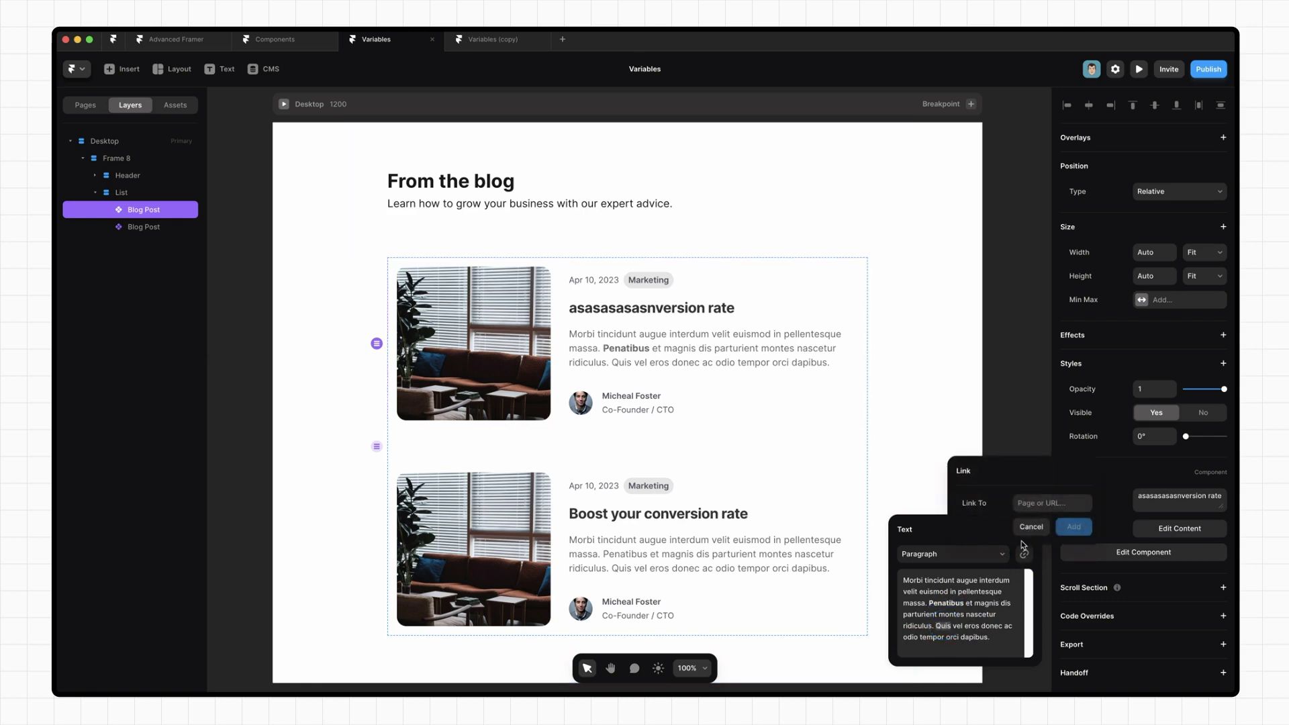
pyautogui.click(1045, 503)
pyautogui.write('https://framer.com')
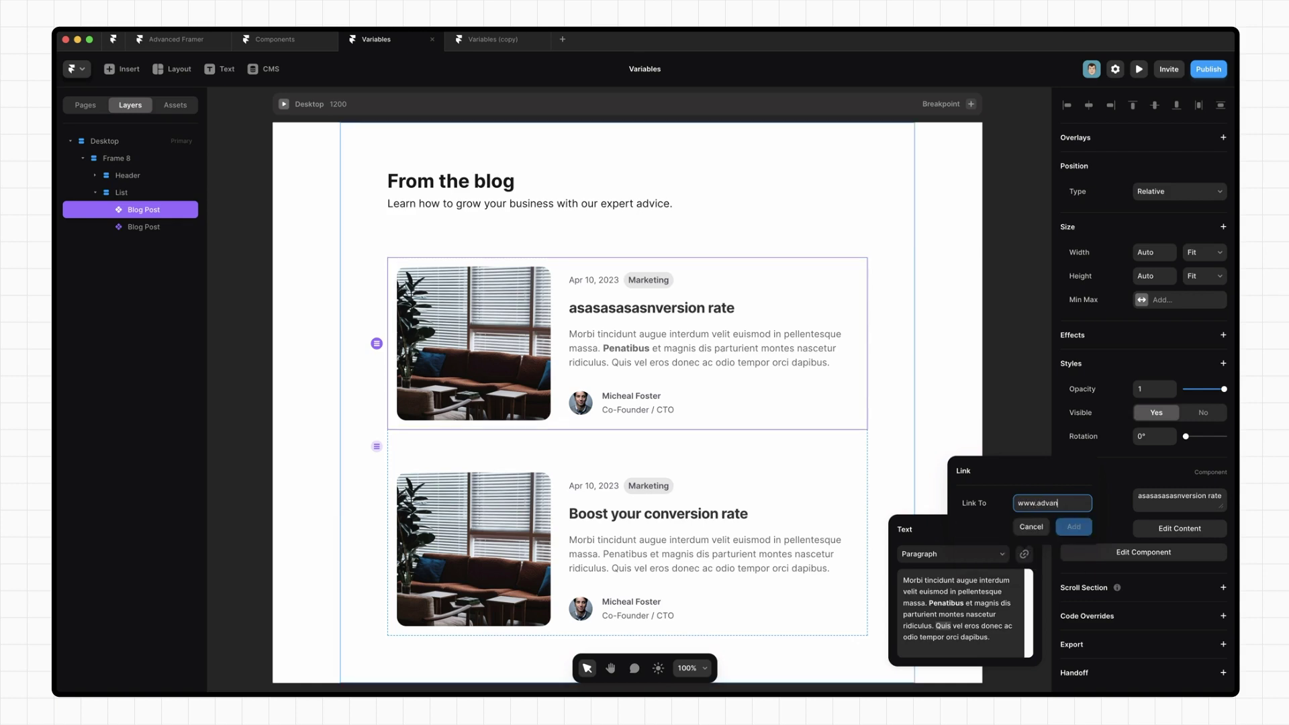
# Step: Preview the page, test the "Quis" link in the first blog post, and close the preview
pyautogui.click(1139, 69)
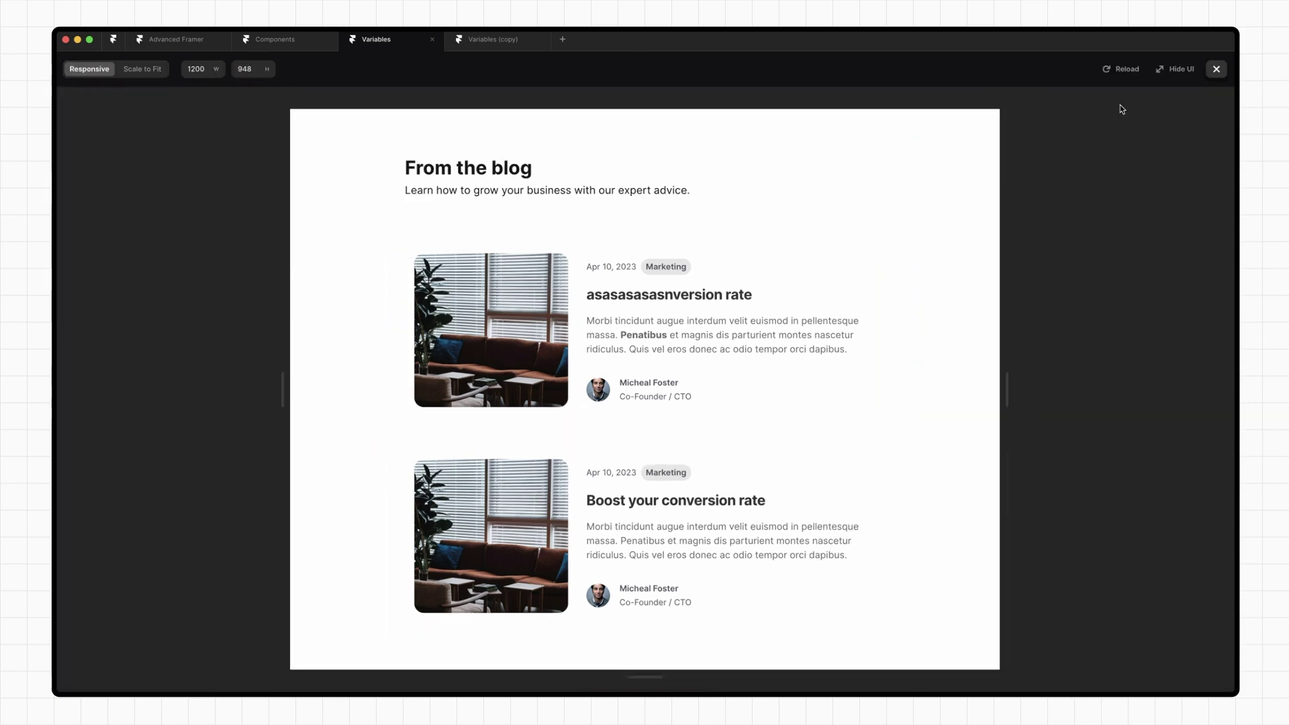
pyautogui.click(643, 350)
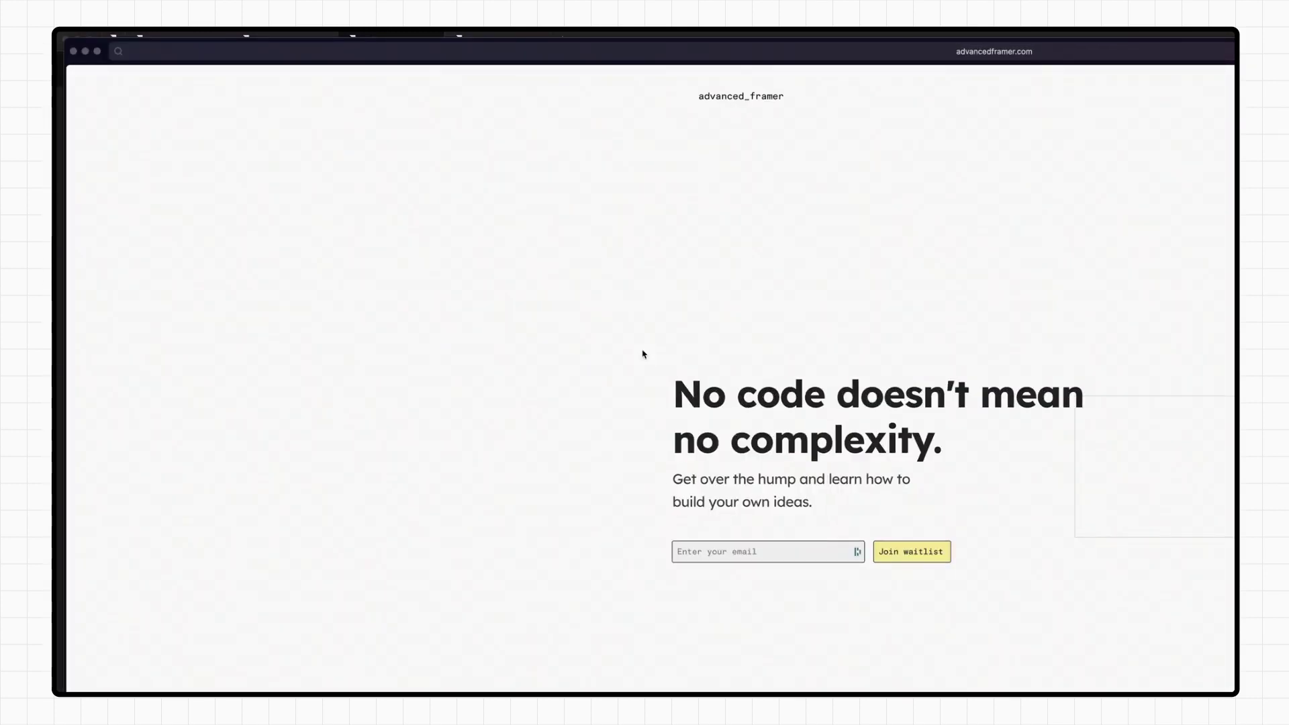
pyautogui.click(73, 51)
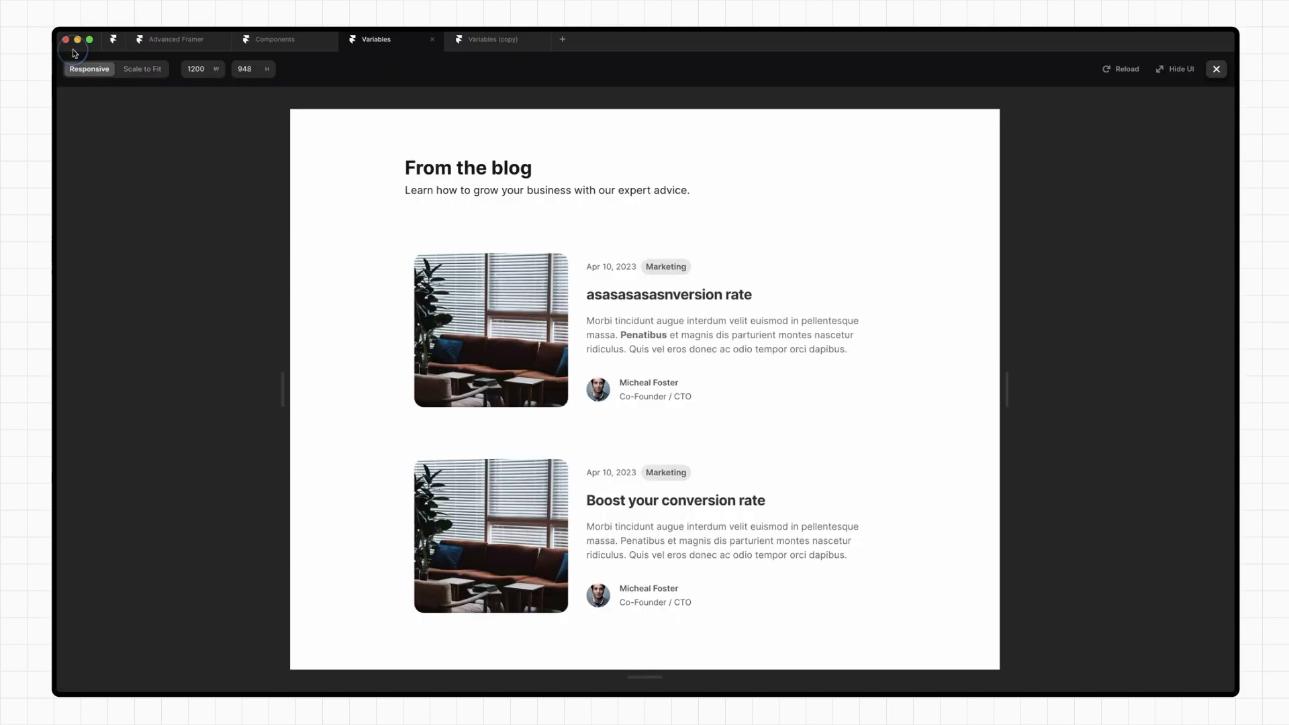
pyautogui.click(1217, 70)
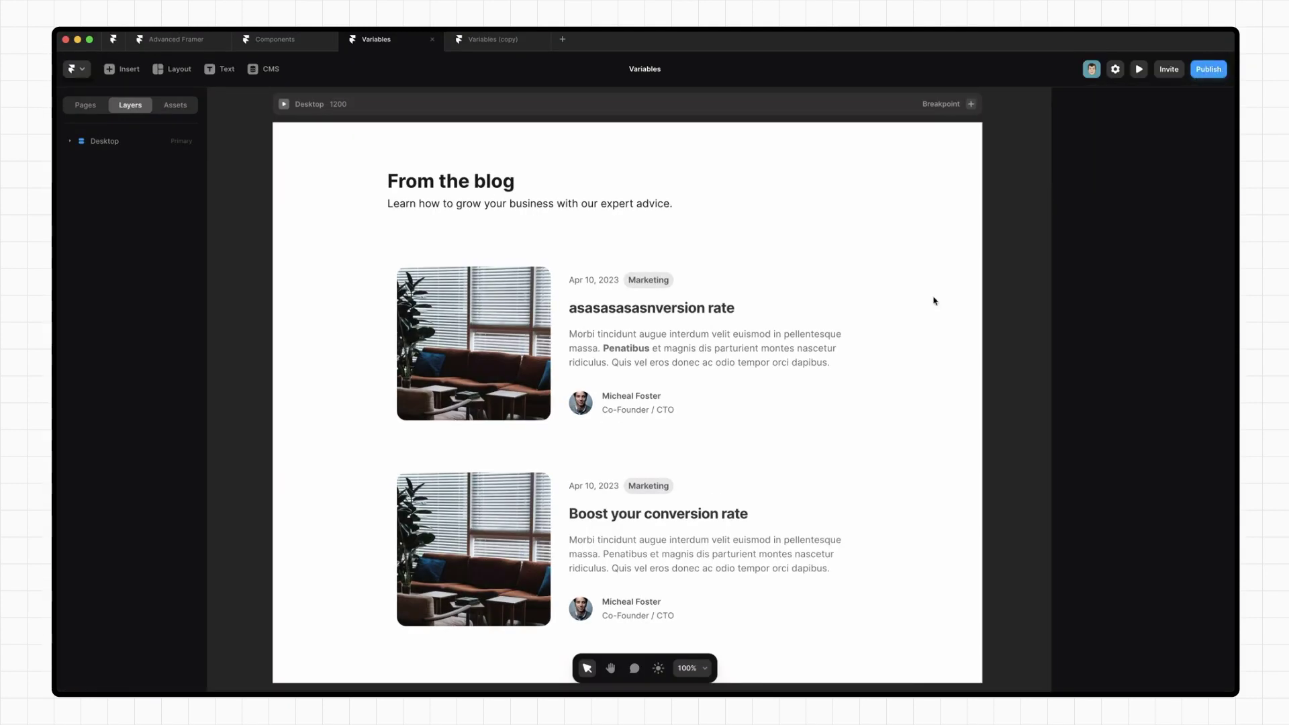
# Step: Assign the Link style to links in the component's description text and preview the page
pyautogui.doubleClick(685, 361)
pyautogui.click(662, 412)
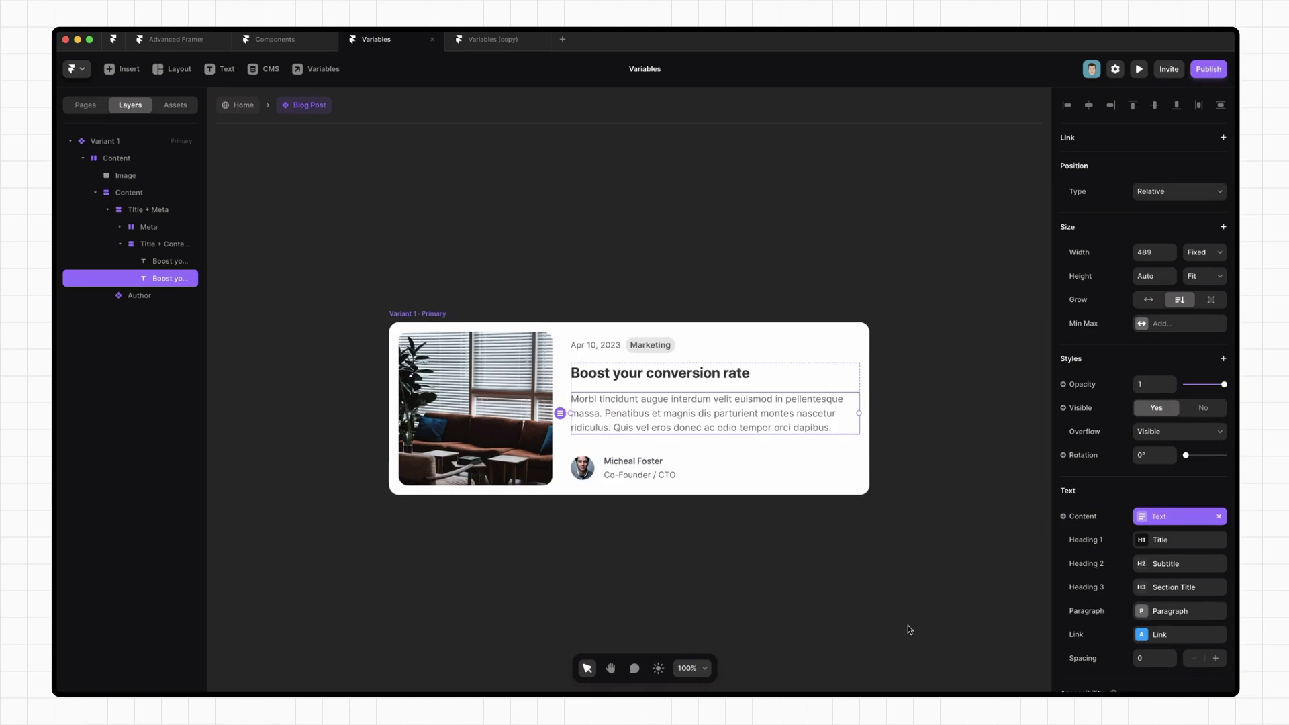
pyautogui.doubleClick(924, 556)
pyautogui.click(1139, 69)
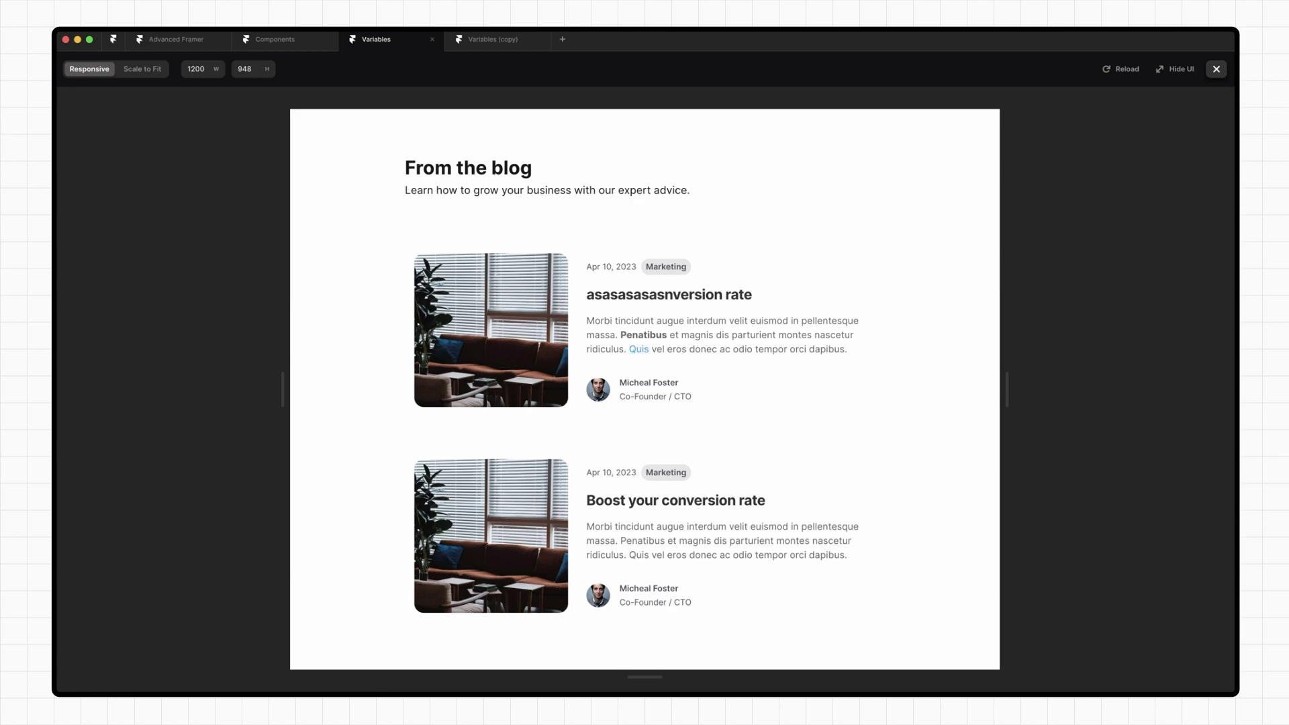
pyautogui.press('Escape')
# Step: Apply the Heading 3 style to the first blog post's description text
pyautogui.click(1174, 535)
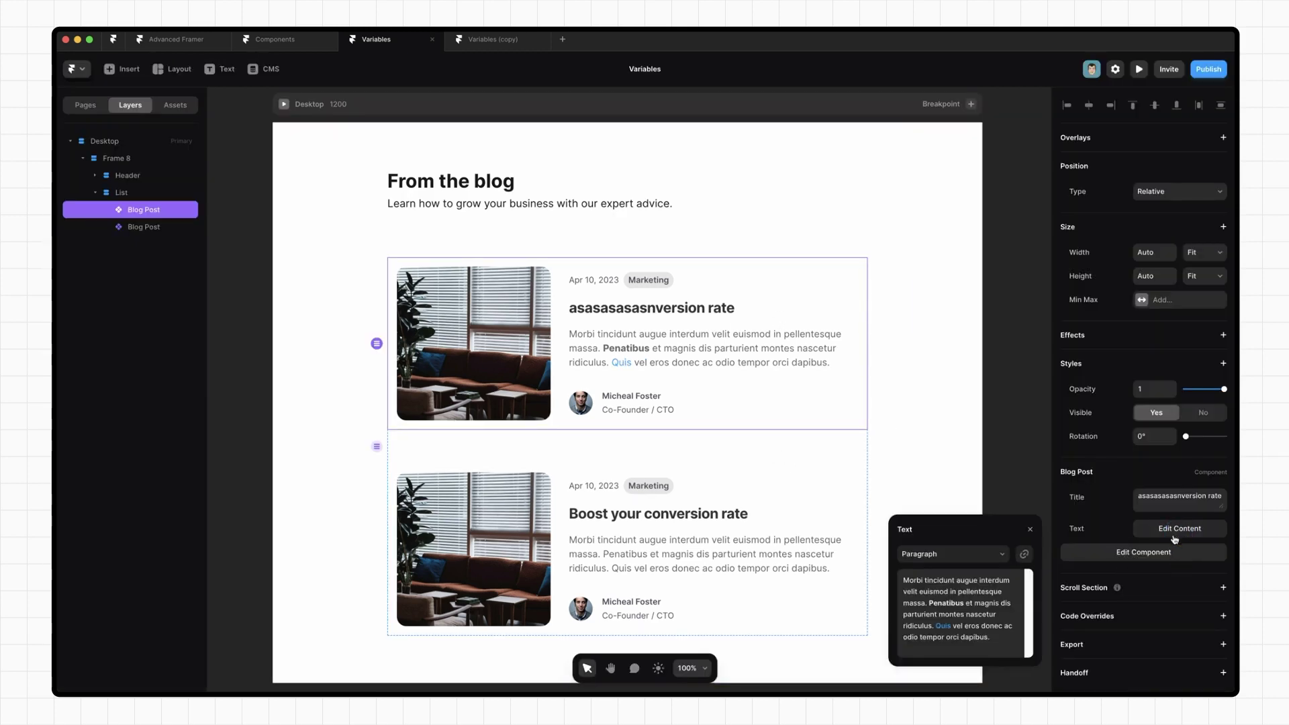
pyautogui.click(1004, 556)
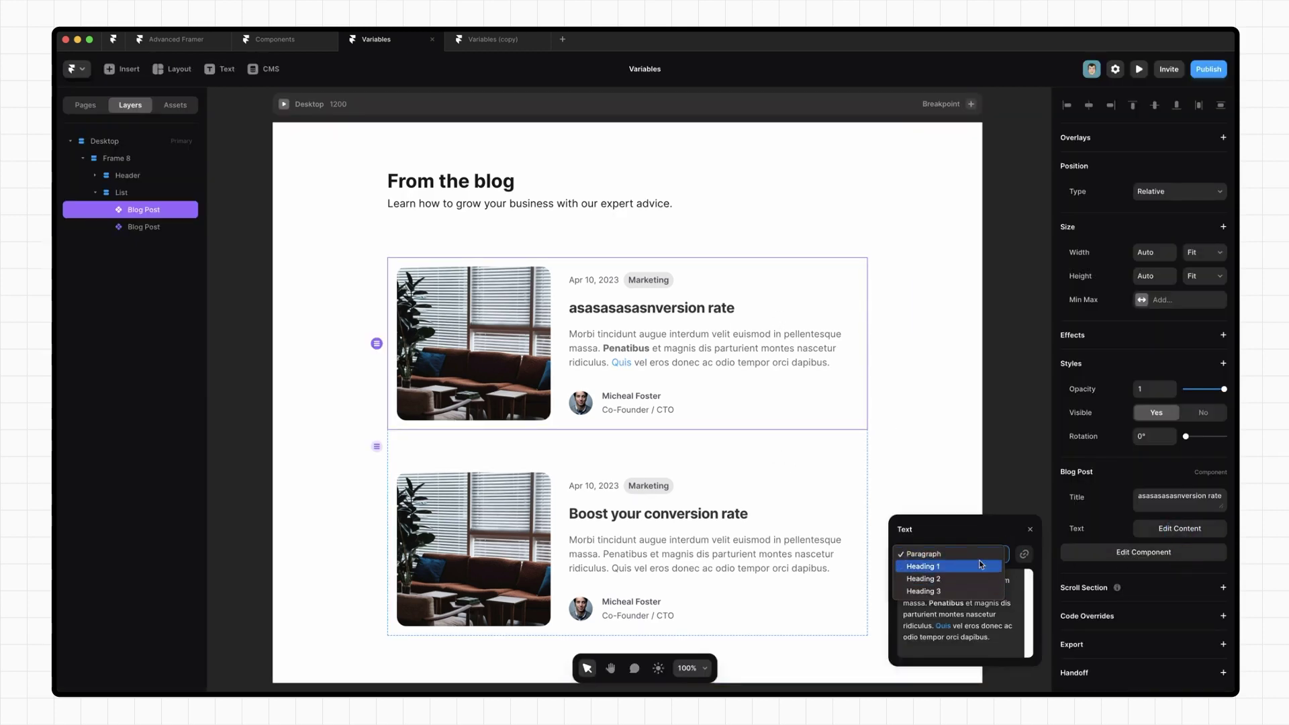
pyautogui.click(964, 591)
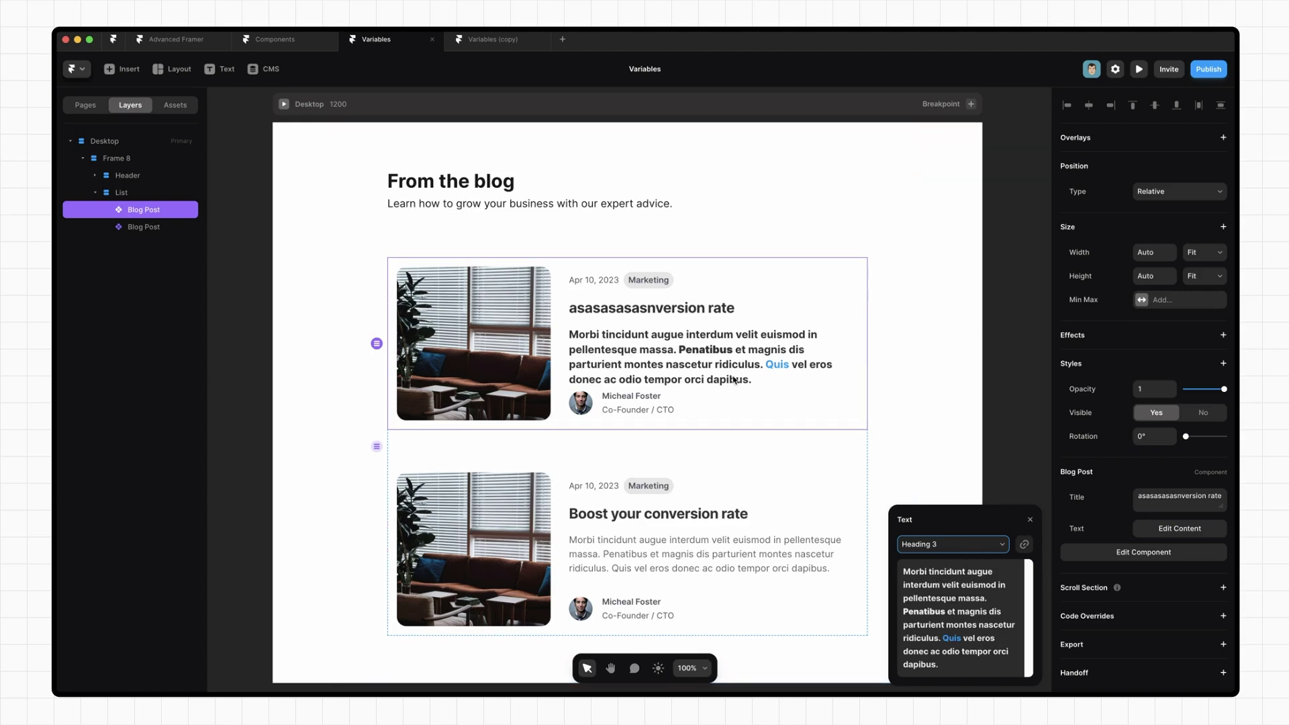
# Step: Create a variable named Author for the variant of the nested Author component and return to the page
pyautogui.doubleClick(834, 431)
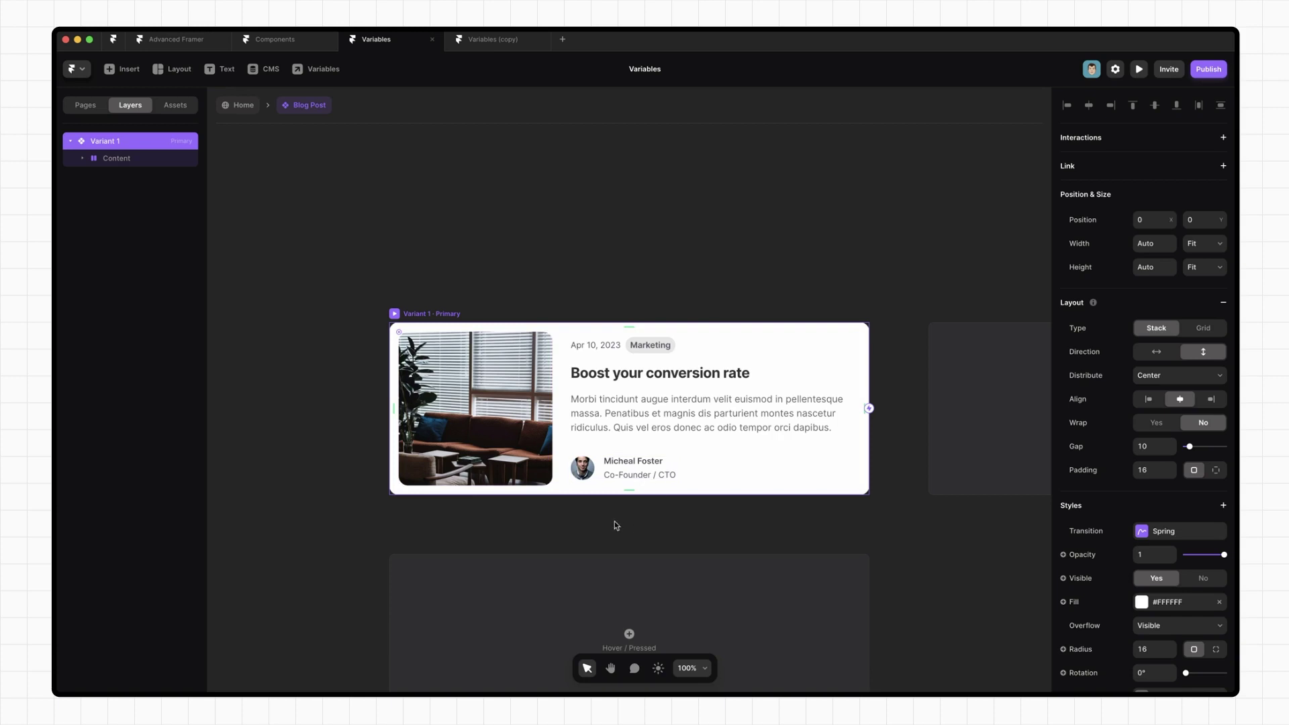
pyautogui.click(621, 467)
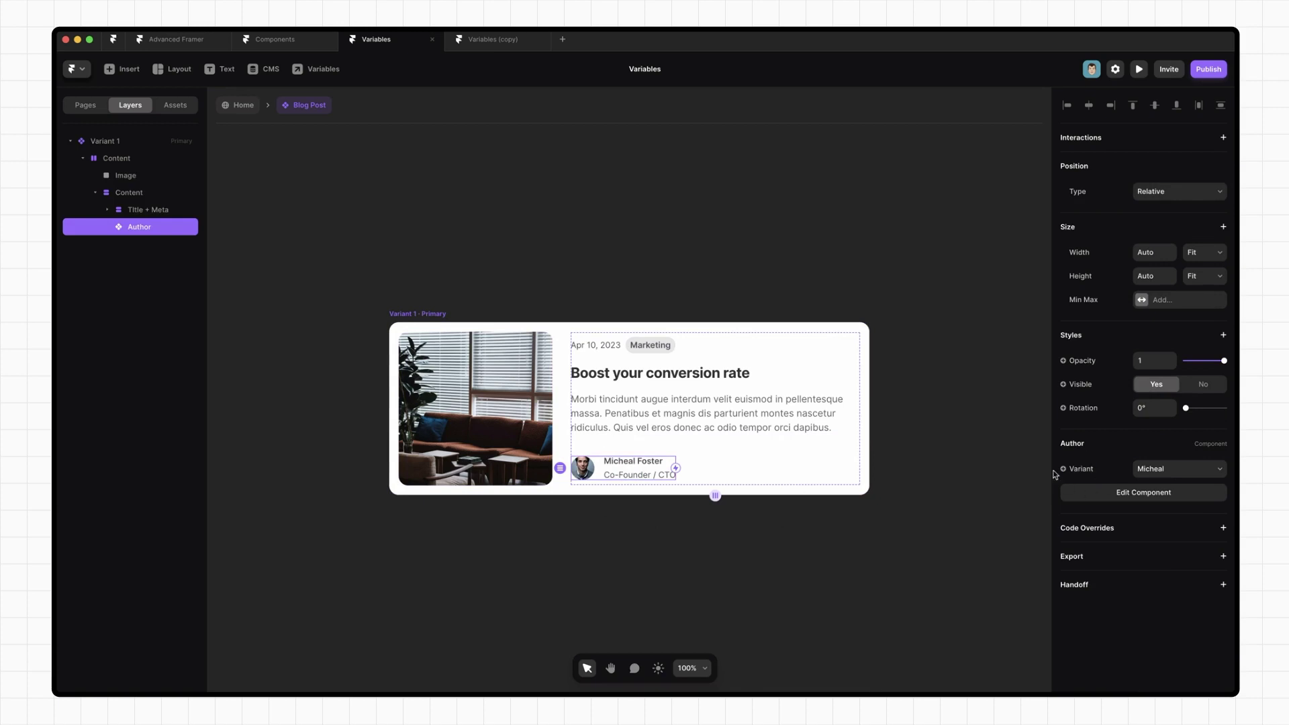
pyautogui.click(1080, 470)
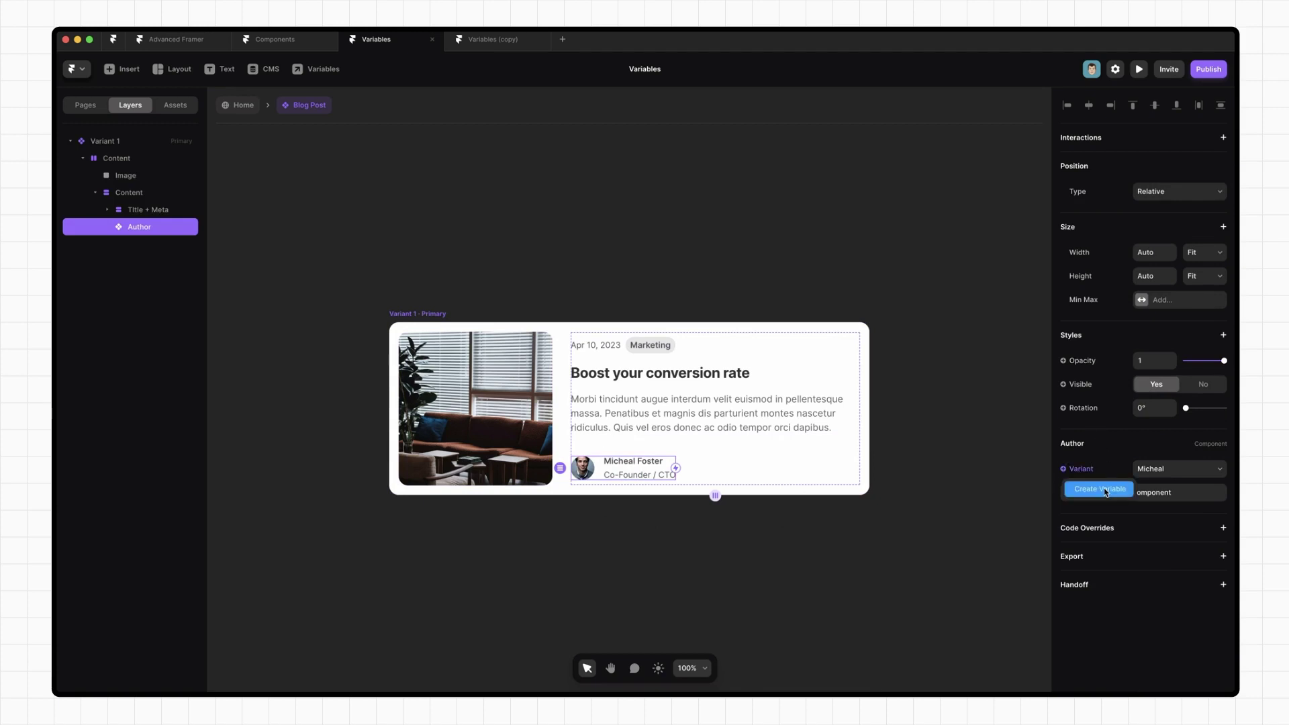
pyautogui.click(1101, 490)
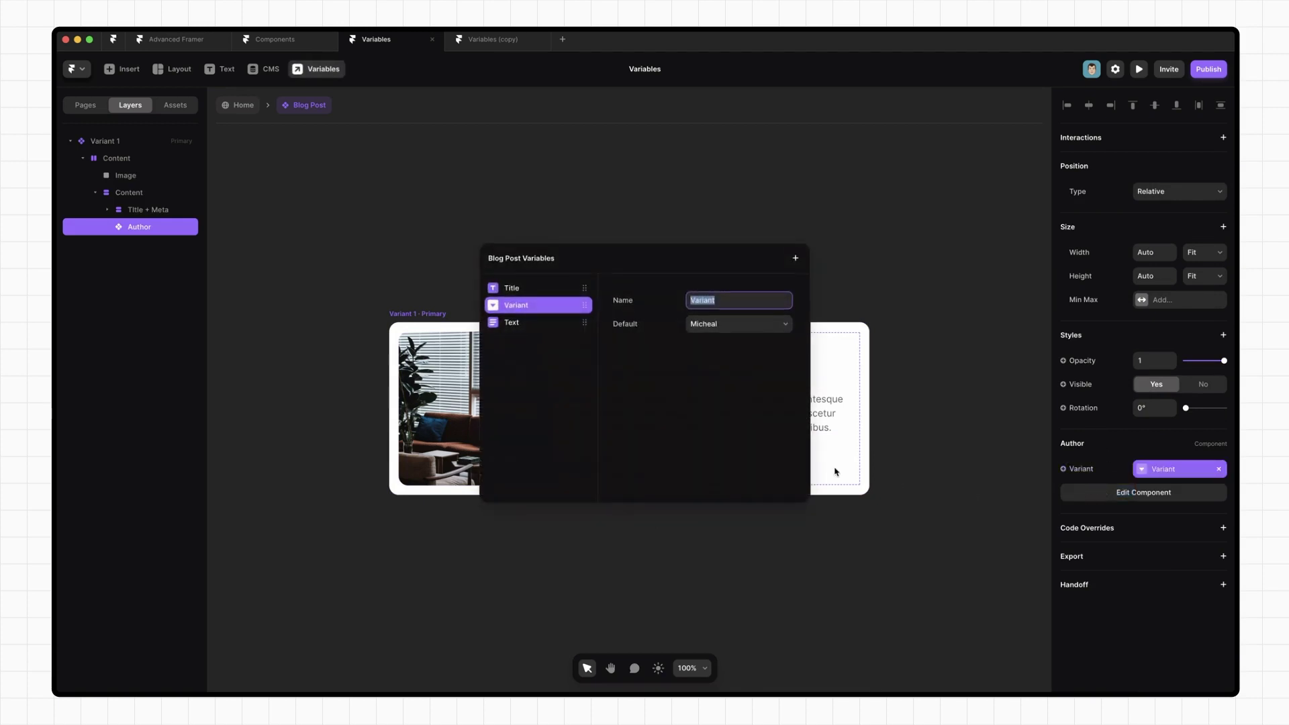
pyautogui.write('Author')
pyautogui.click(921, 288)
pyautogui.press('Escape')
# Step: Switch the first blog post's author to the Product Strategist variant
pyautogui.click(1201, 528)
pyautogui.click(1180, 551)
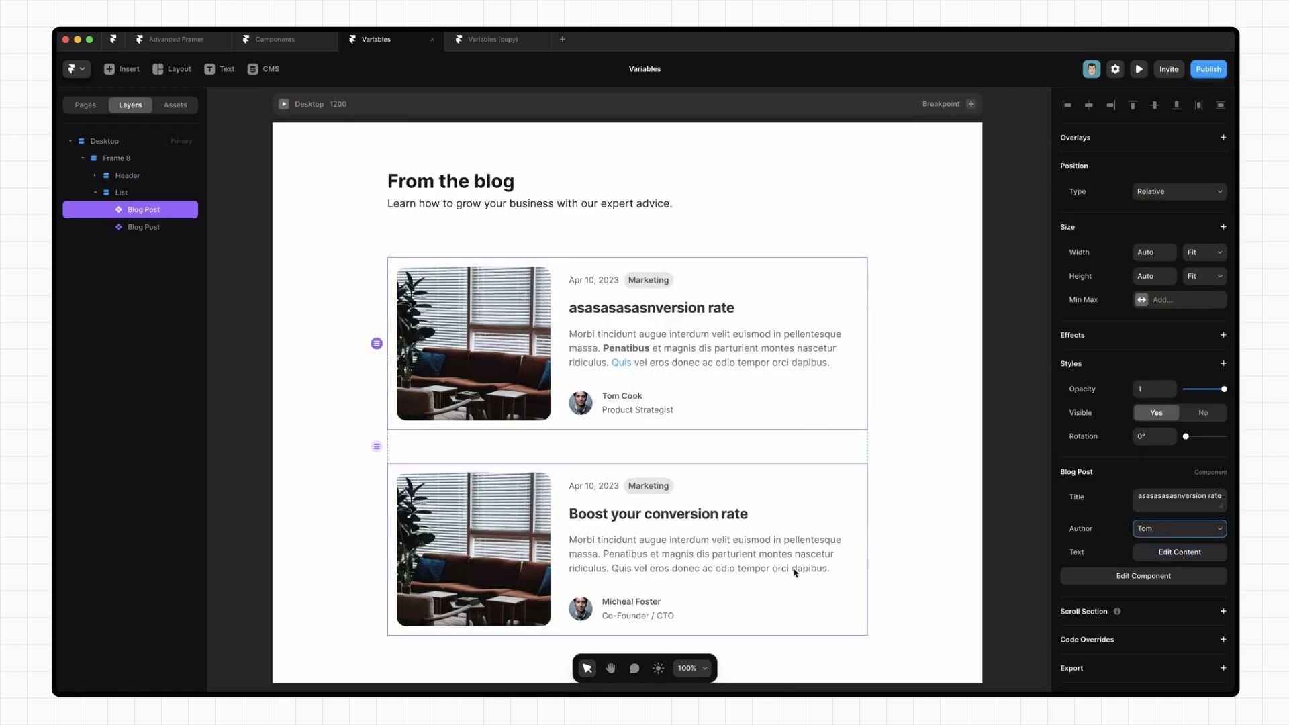
# Step: In the Blog Post component, create a variable named Tag for the variant of the nested Tag component
pyautogui.doubleClick(702, 331)
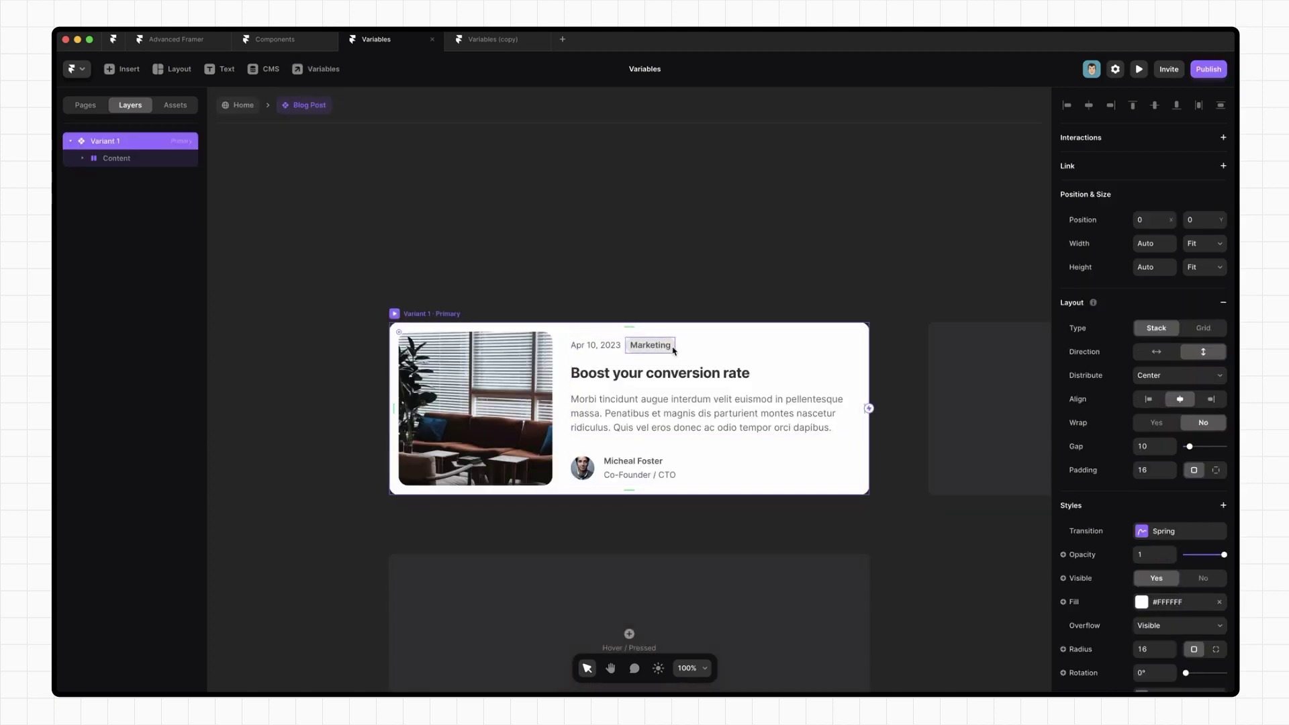
pyautogui.click(673, 348)
pyautogui.click(1063, 469)
pyautogui.click(1008, 503)
pyautogui.click(899, 499)
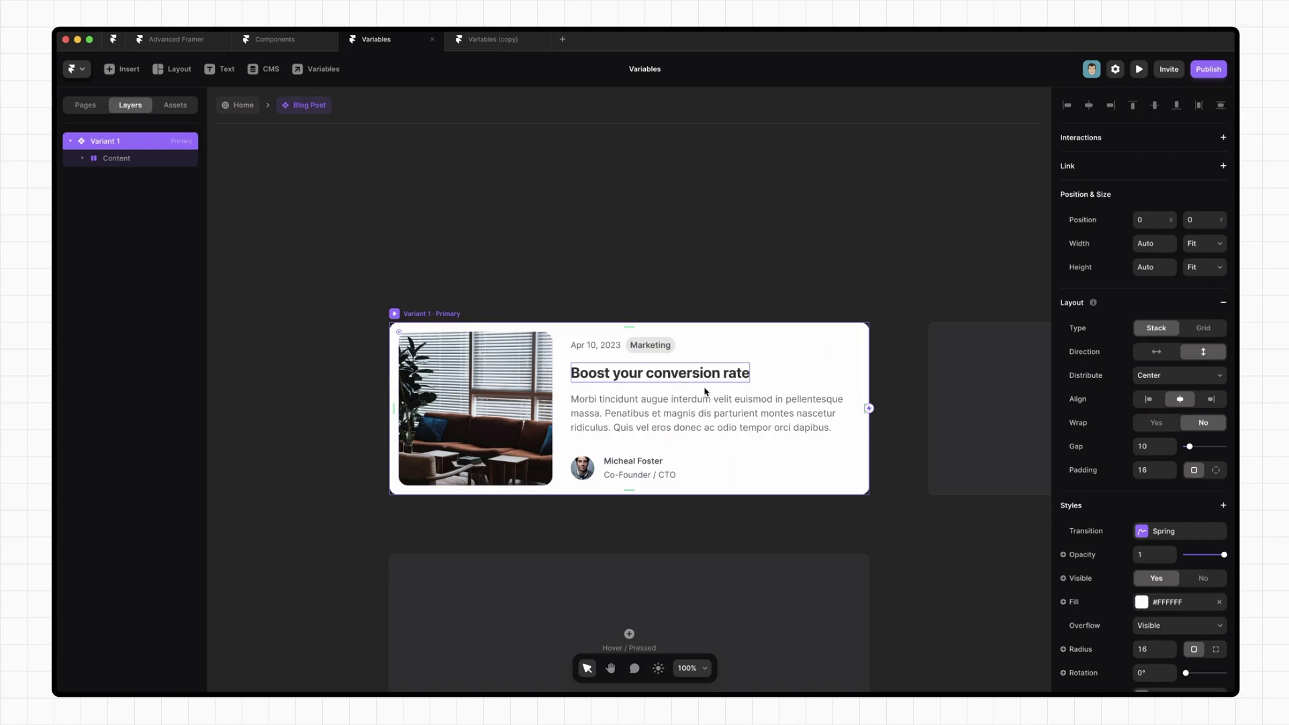
# Step: Create a toggle variable named hasAuthor for the visibility of the nested Author component
pyautogui.click(648, 478)
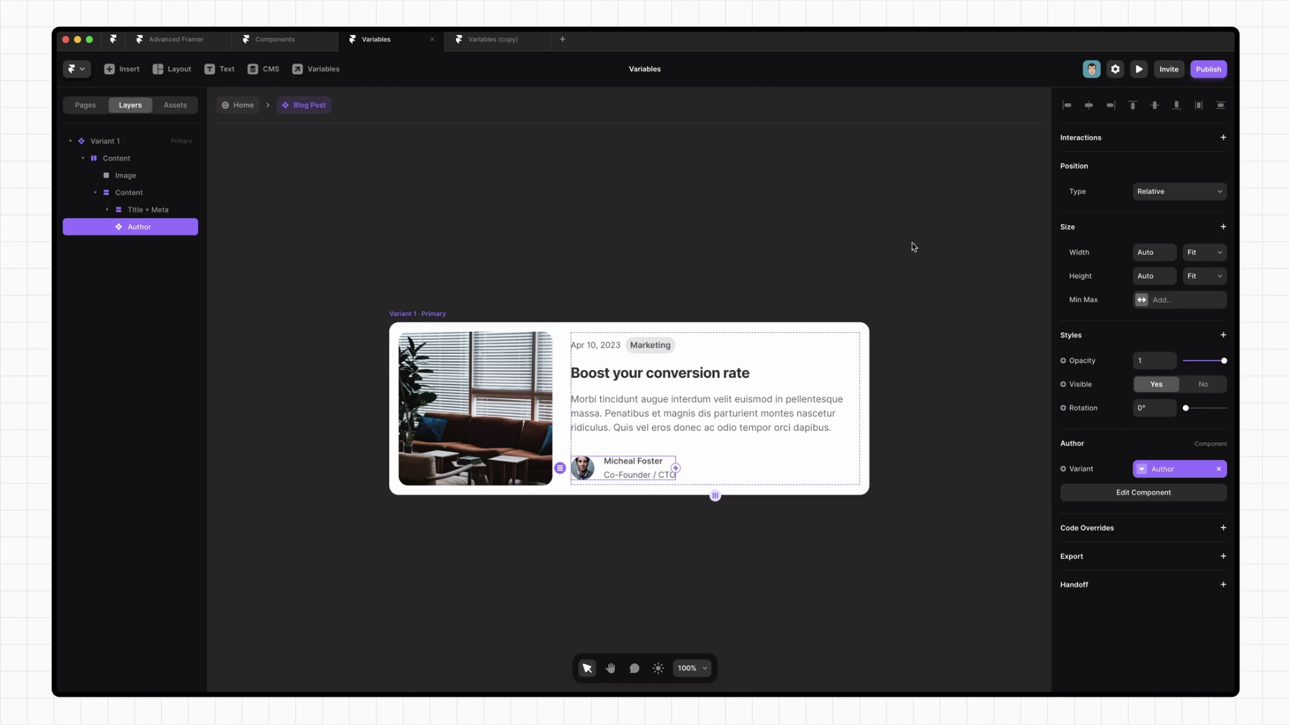
pyautogui.click(1087, 387)
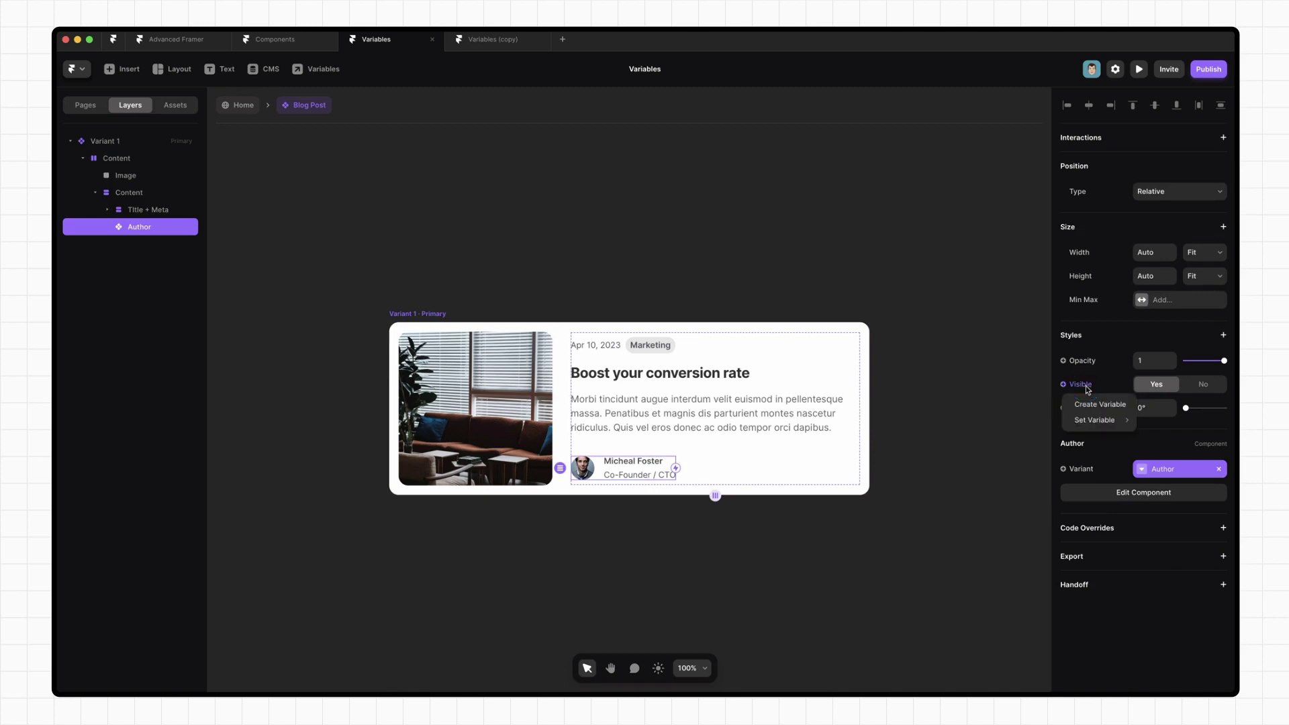
pyautogui.click(1114, 408)
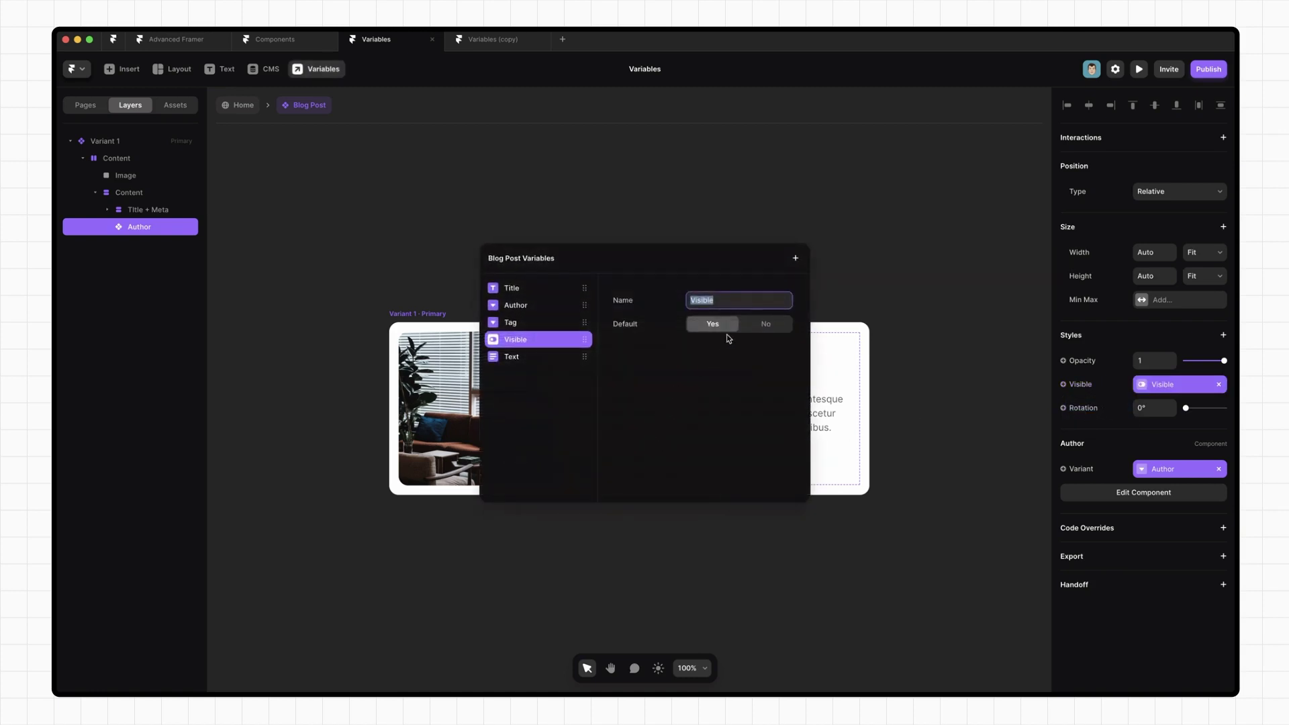
pyautogui.doubleClick(729, 303)
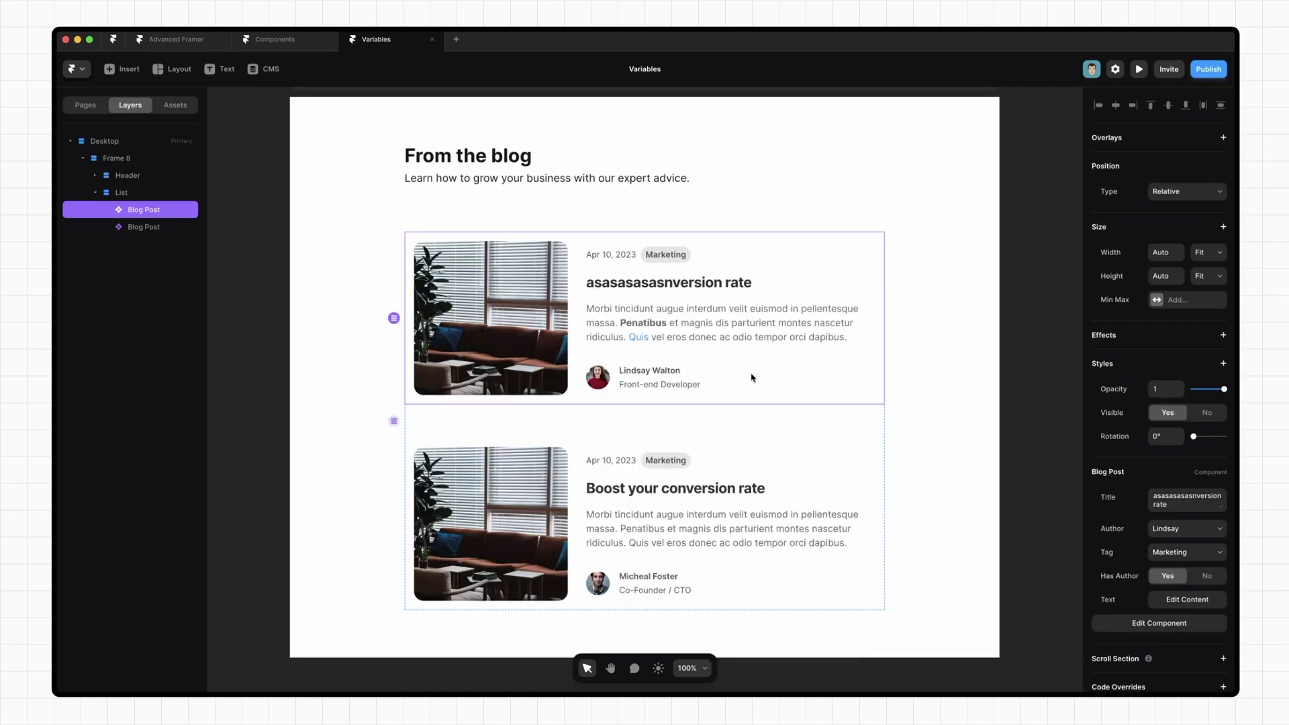
# Step: Test the first blog post's Has Author setting by turning it off and back on
pyautogui.click(1207, 576)
pyautogui.click(1168, 576)
pyautogui.click(1193, 578)
pyautogui.click(1194, 578)
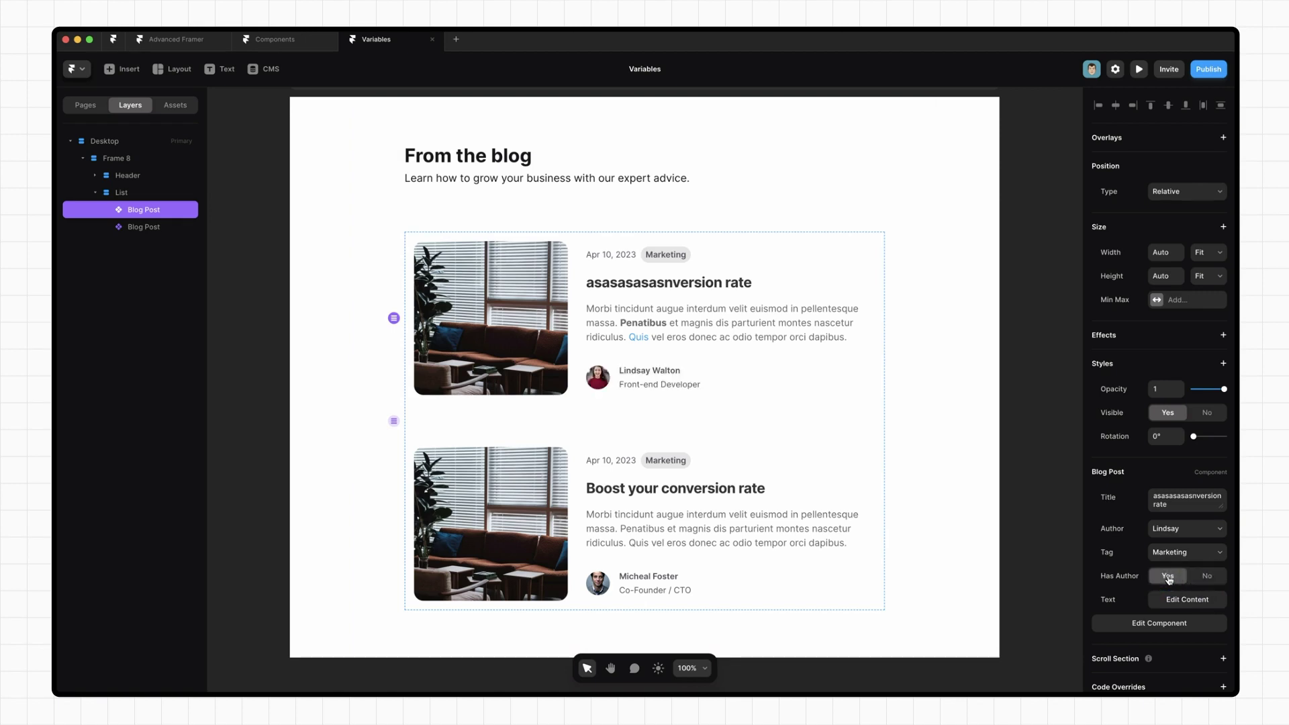
# Step: In the nested Tag component, create a color variable named Background for the Marketing stack's fill and return to the Blog Post component
pyautogui.doubleClick(702, 354)
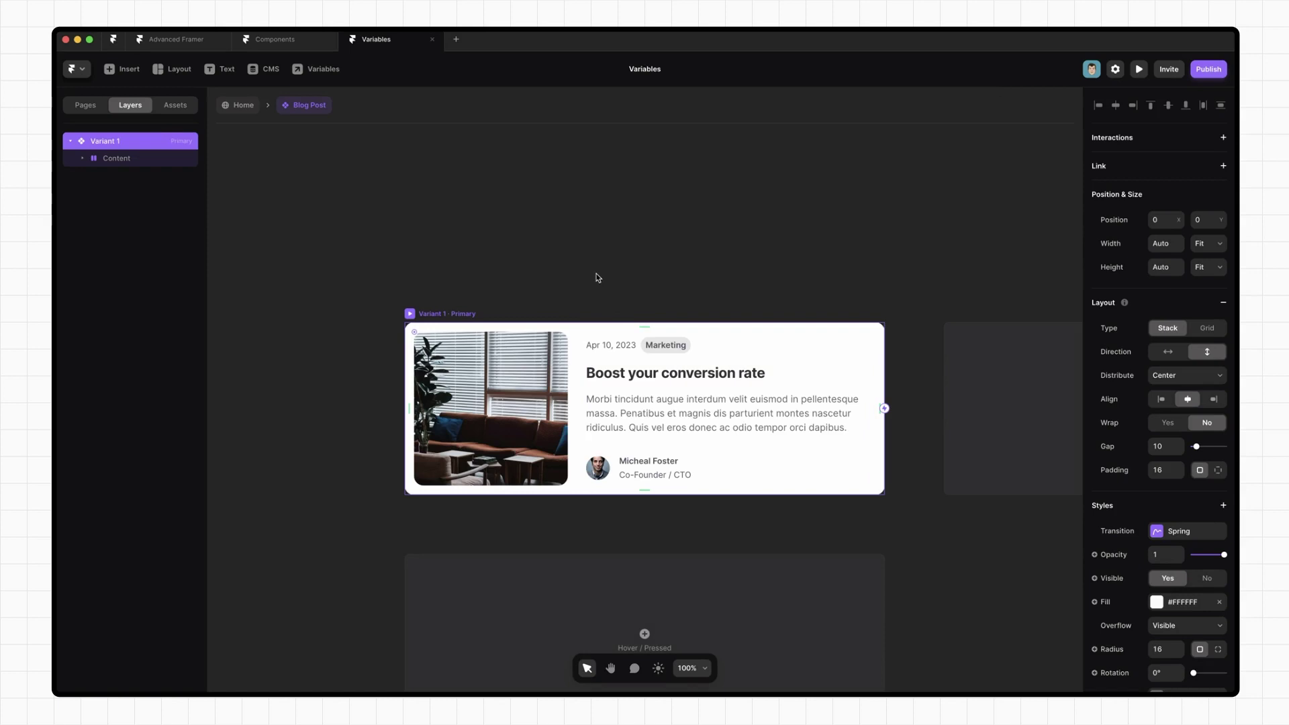
pyautogui.doubleClick(686, 348)
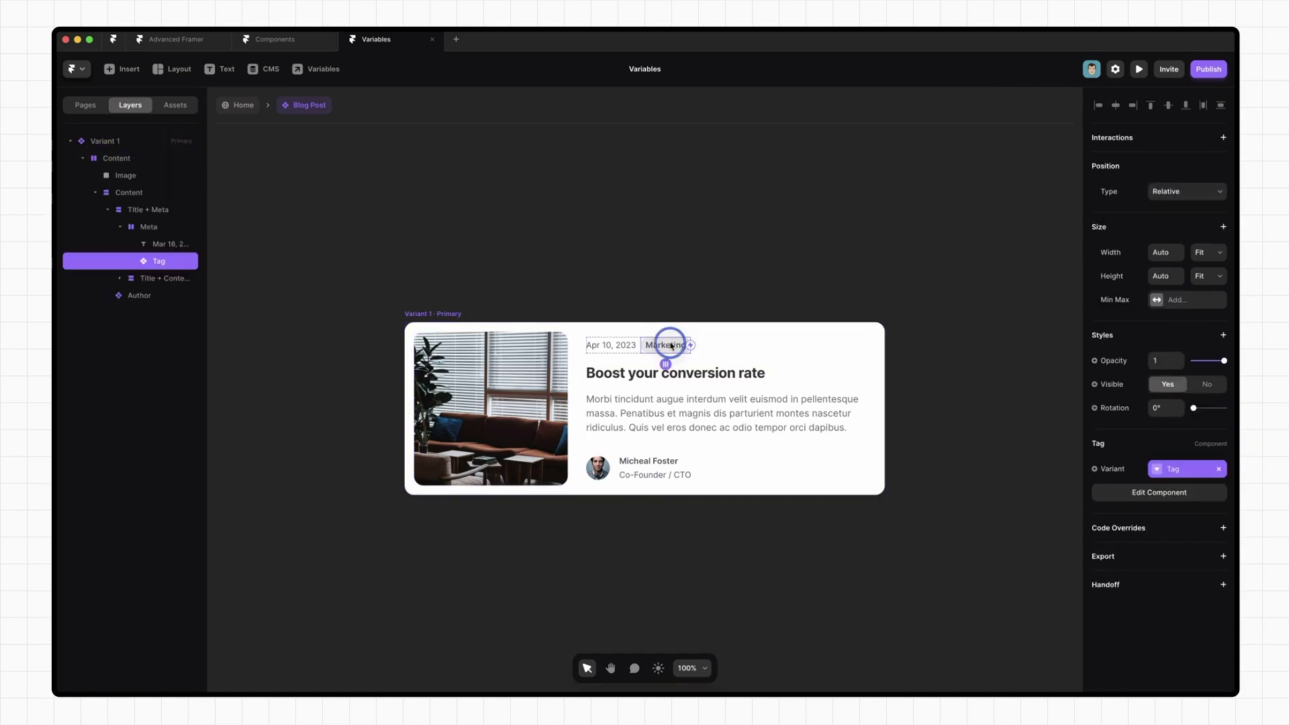
pyautogui.click(317, 69)
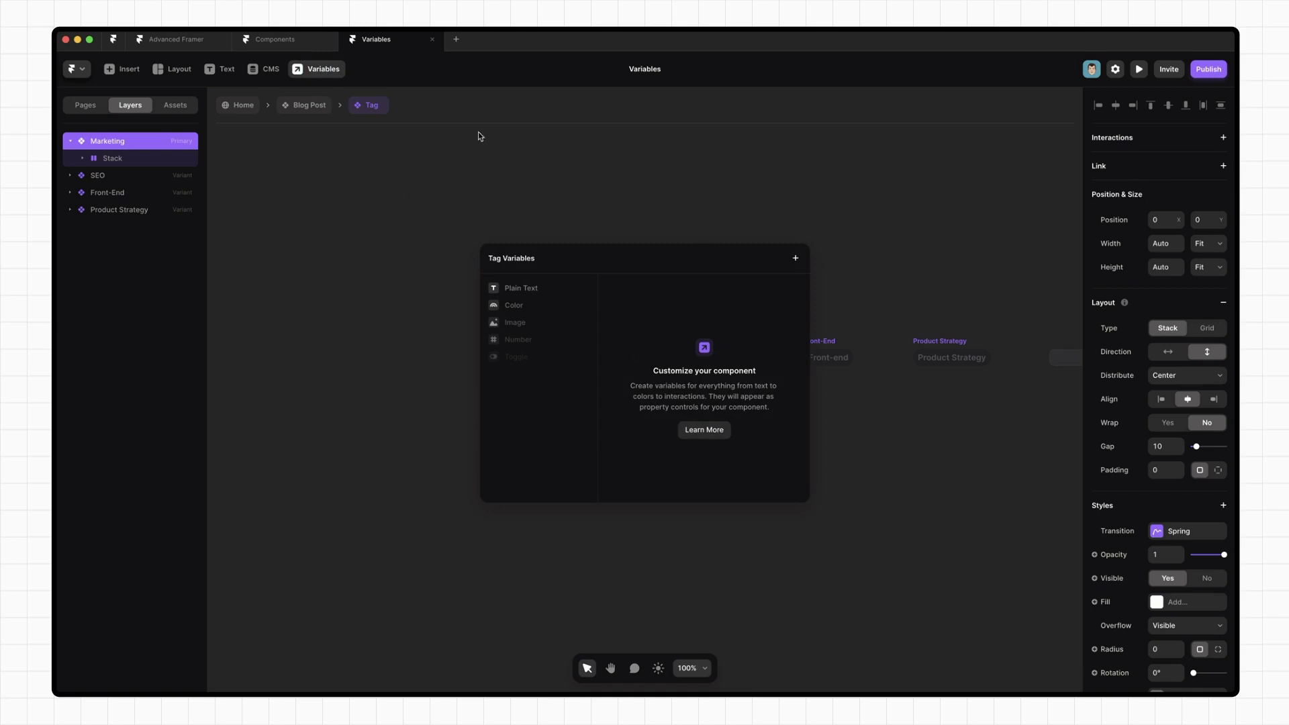
pyautogui.click(690, 204)
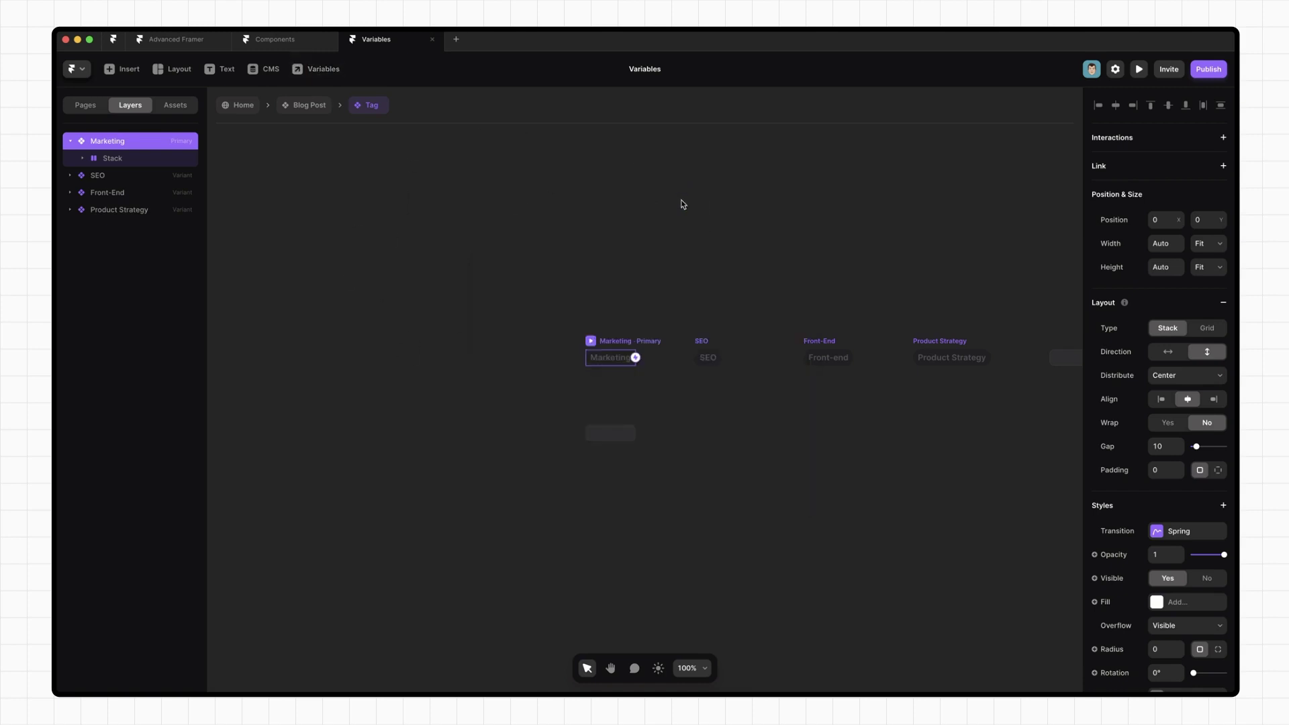
pyautogui.press('Return')
pyautogui.click(1095, 410)
pyautogui.moveTo(1131, 433)
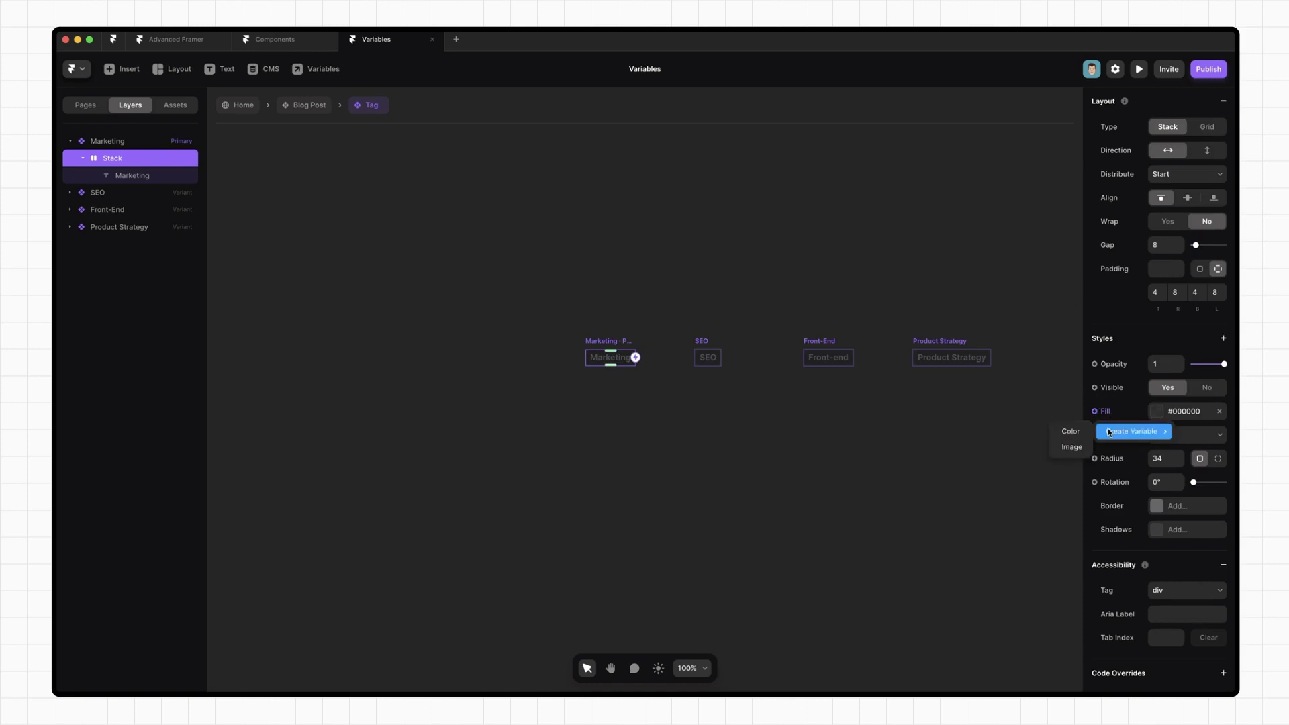
pyautogui.click(1070, 431)
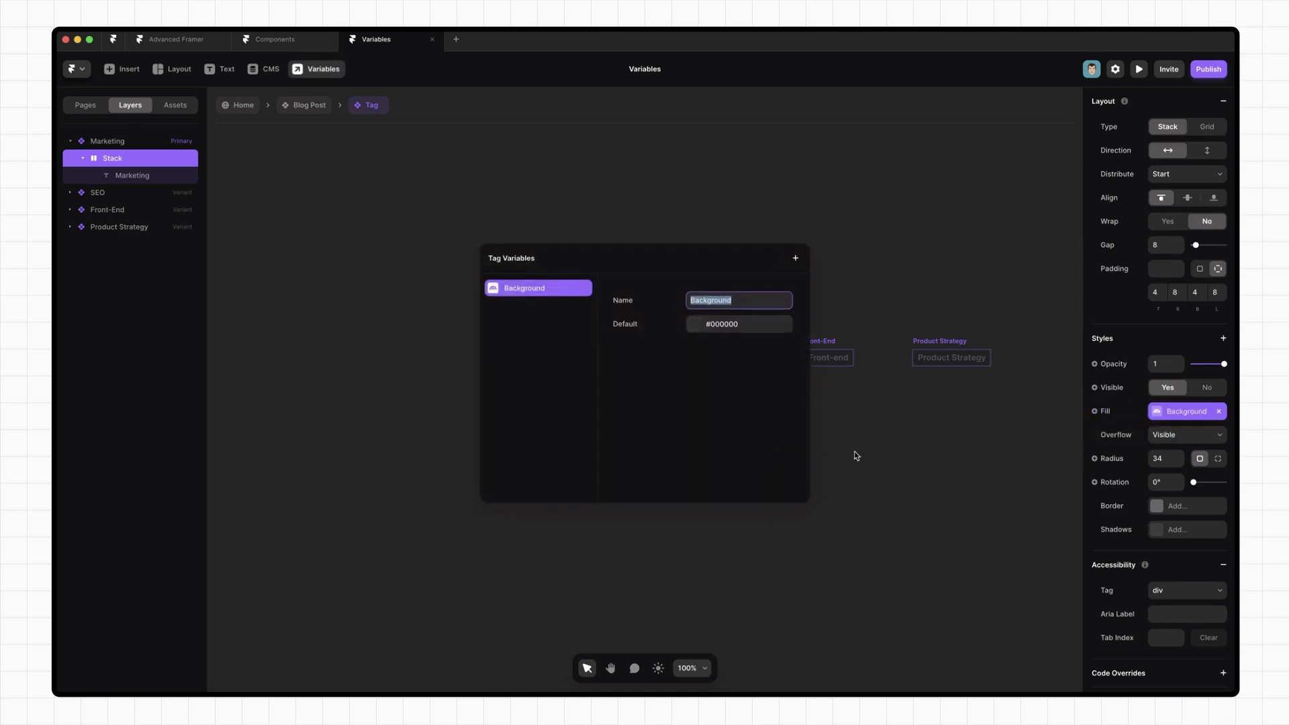
pyautogui.click(665, 204)
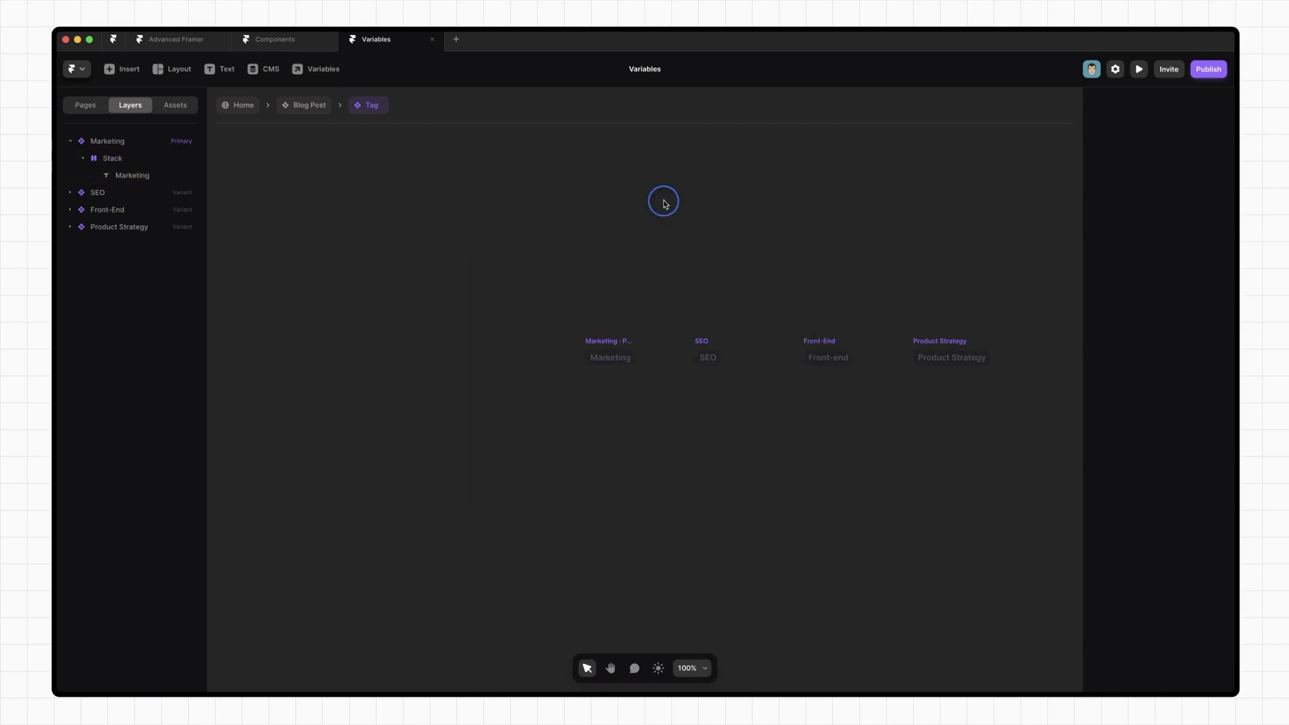
pyautogui.press('Escape')
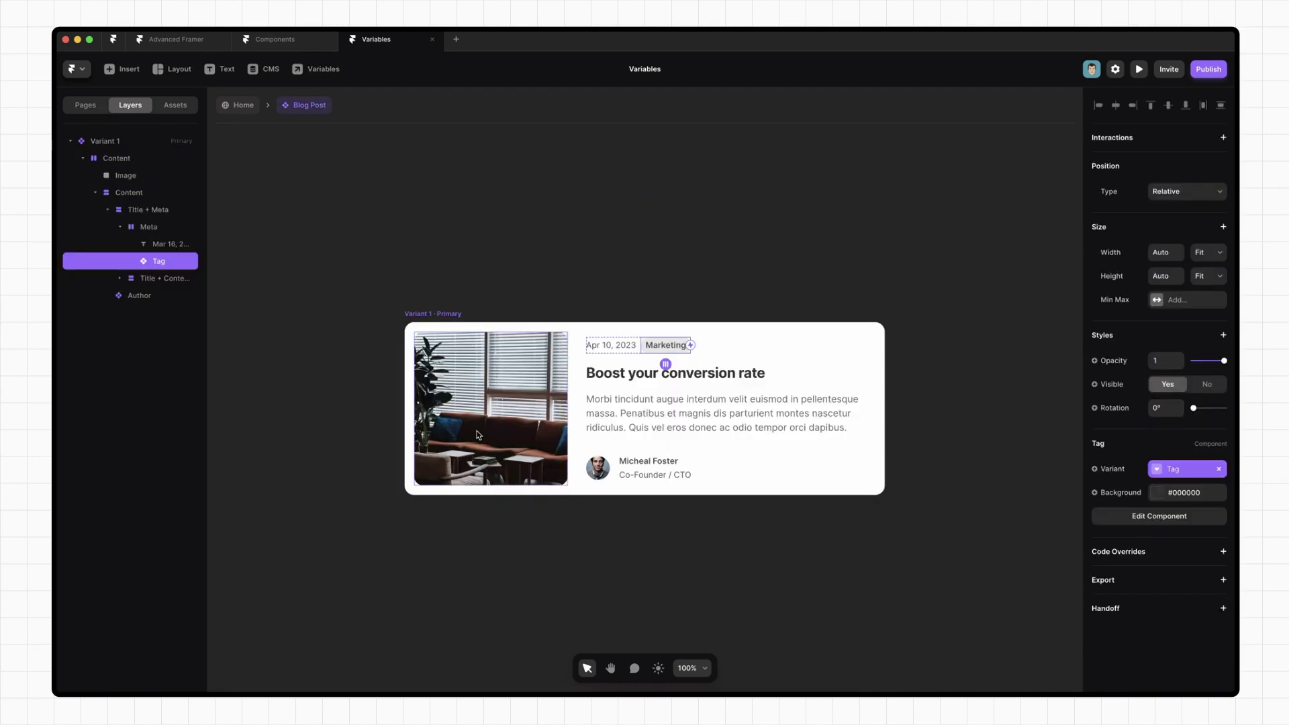
# Step: Create an image variable for the fill of the blog post's Image layer and return to the page
pyautogui.click(495, 425)
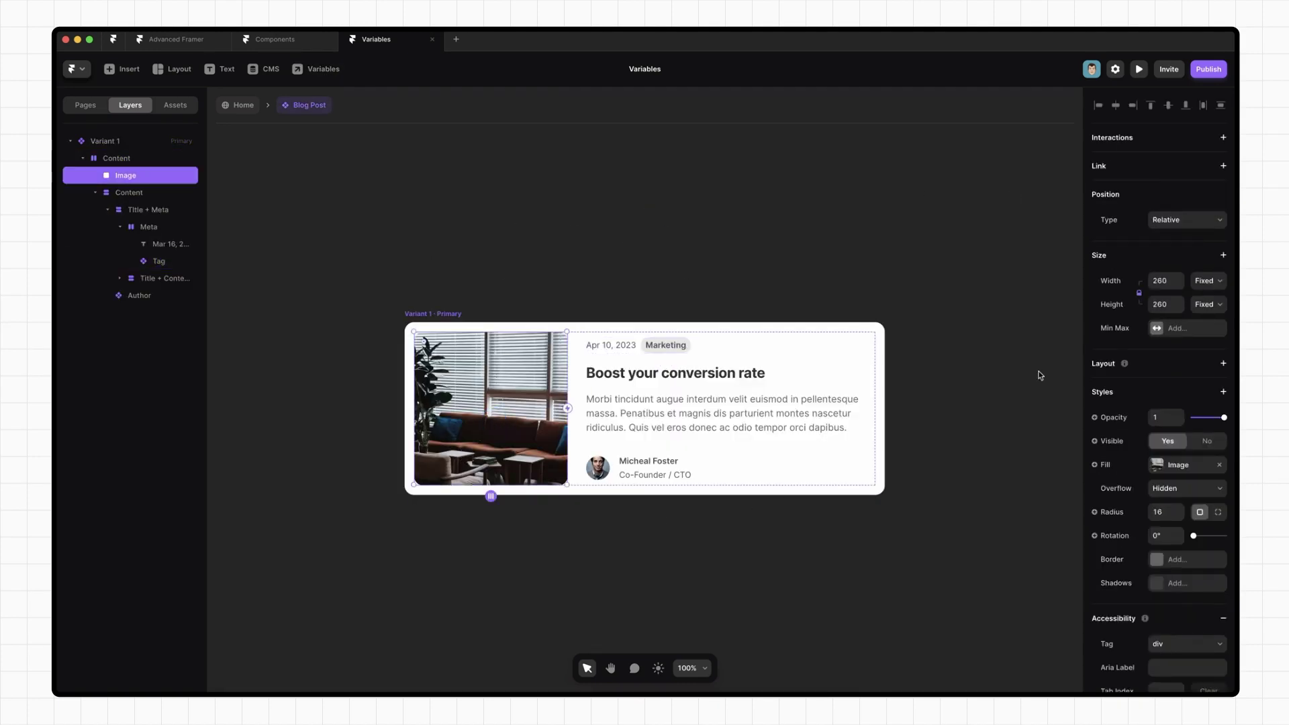
pyautogui.click(1109, 465)
pyautogui.moveTo(1122, 484)
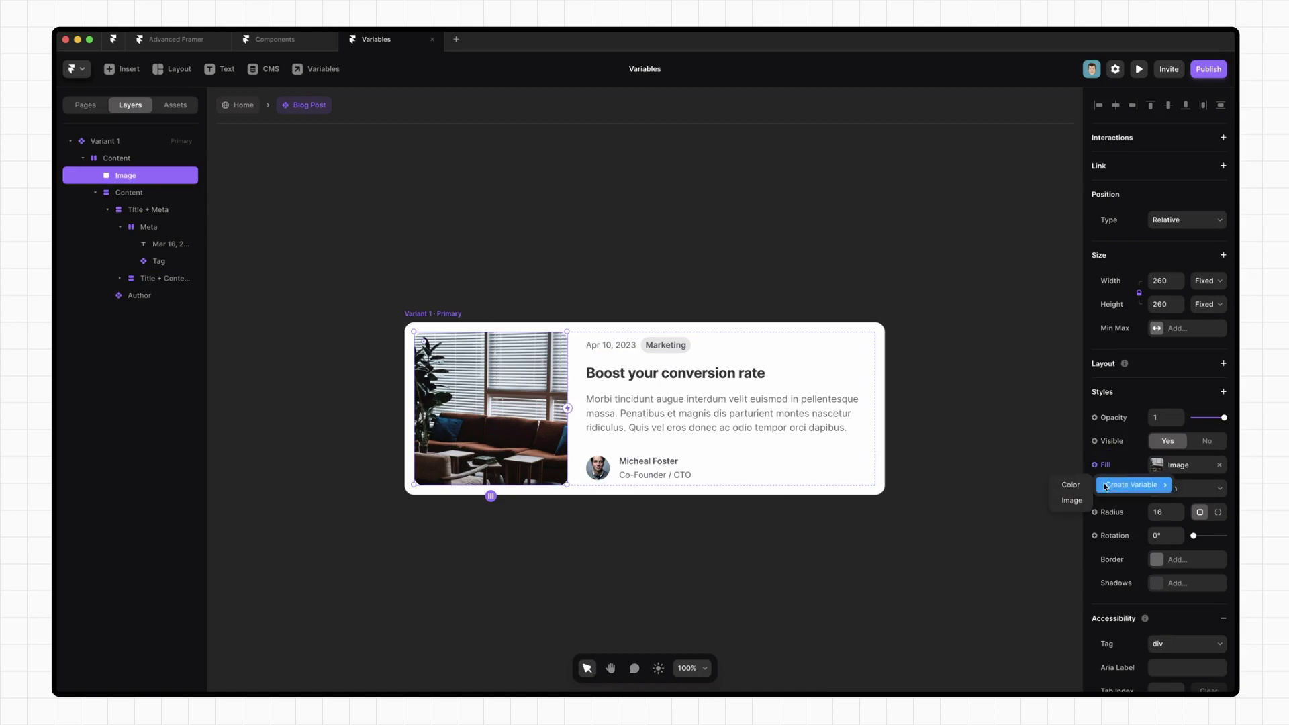
pyautogui.click(1074, 501)
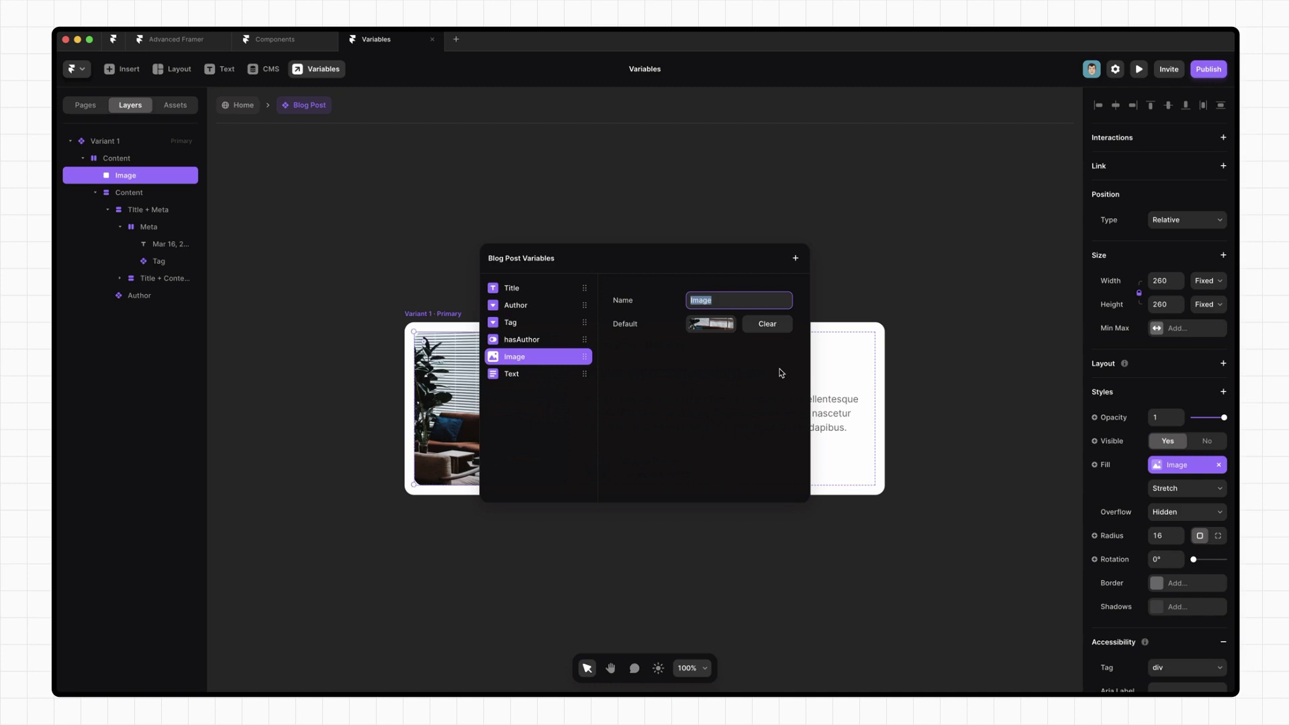
pyautogui.press('Escape')
pyautogui.press('Escape')
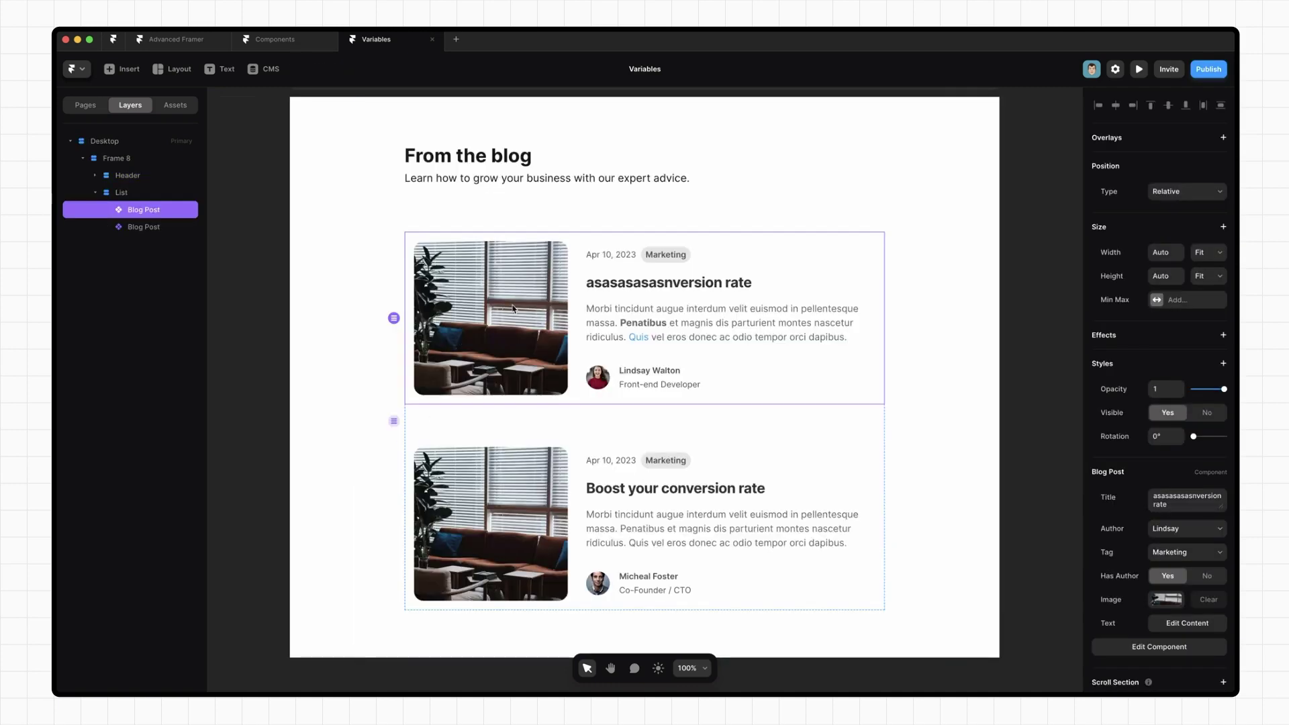
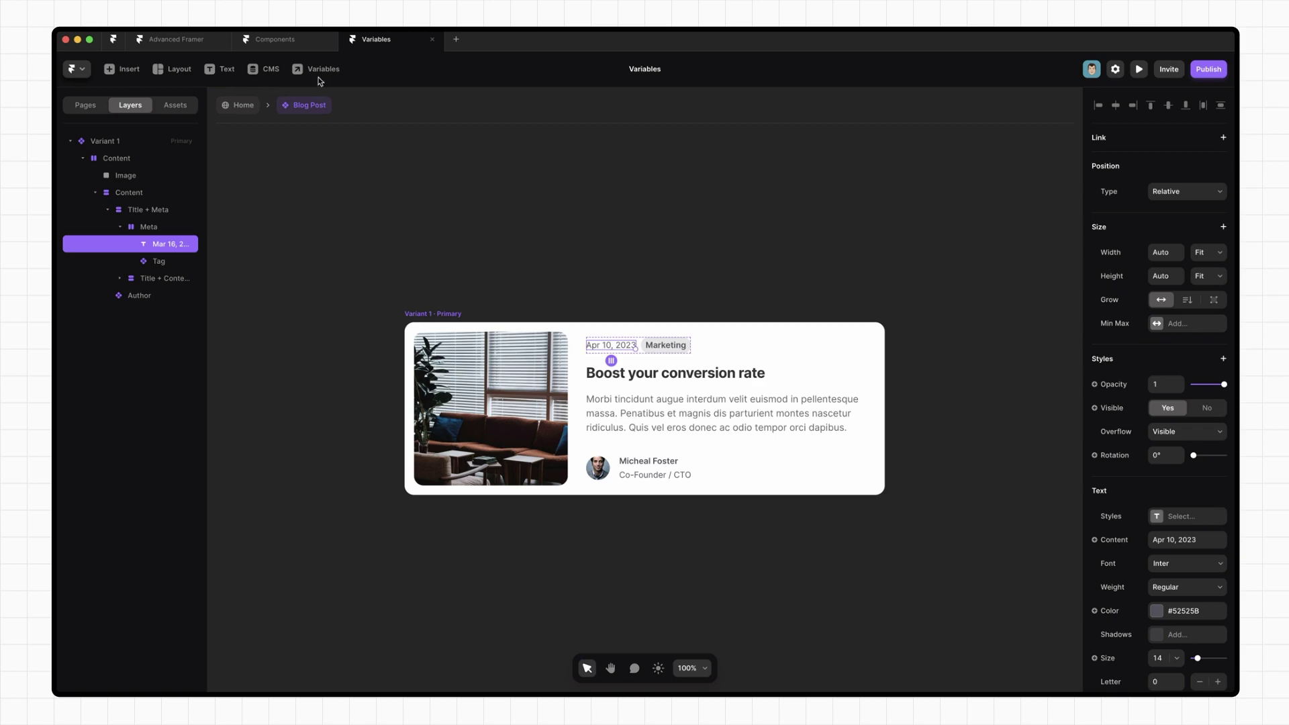
# Step: Add a Date variable named PublishedAt to the Blog Post component
pyautogui.click(319, 73)
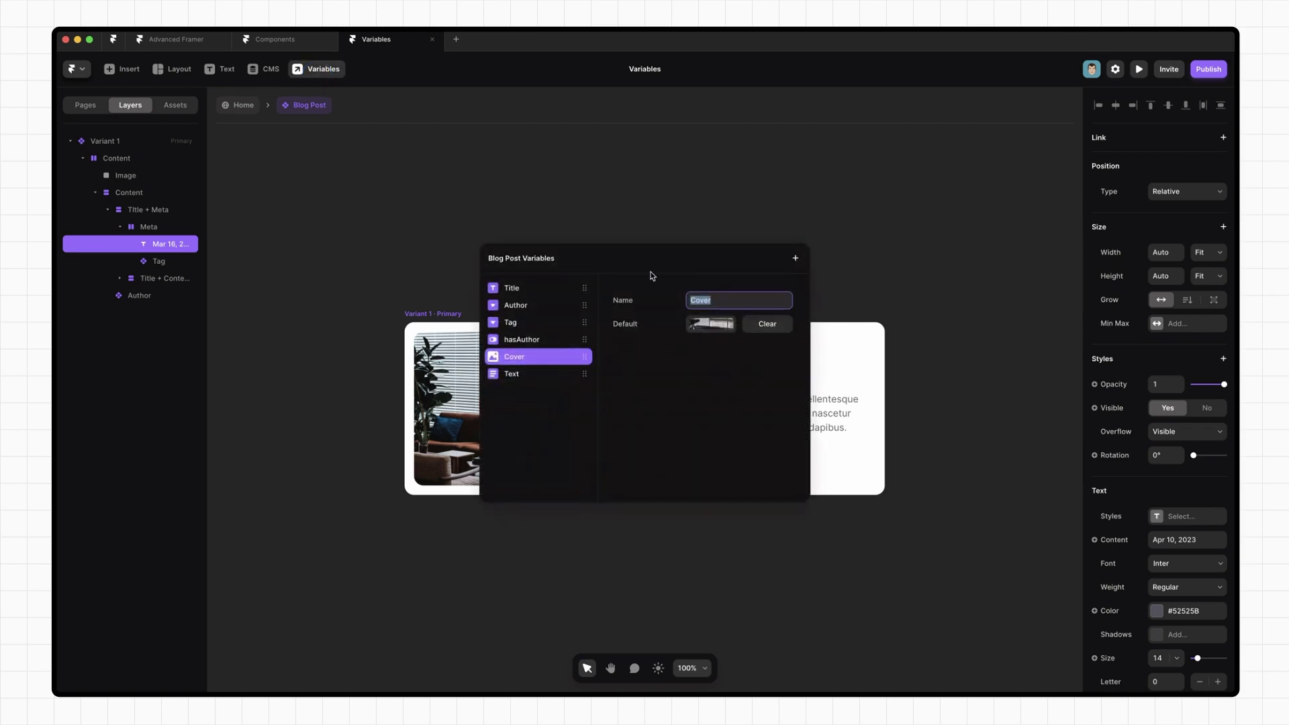
pyautogui.click(796, 259)
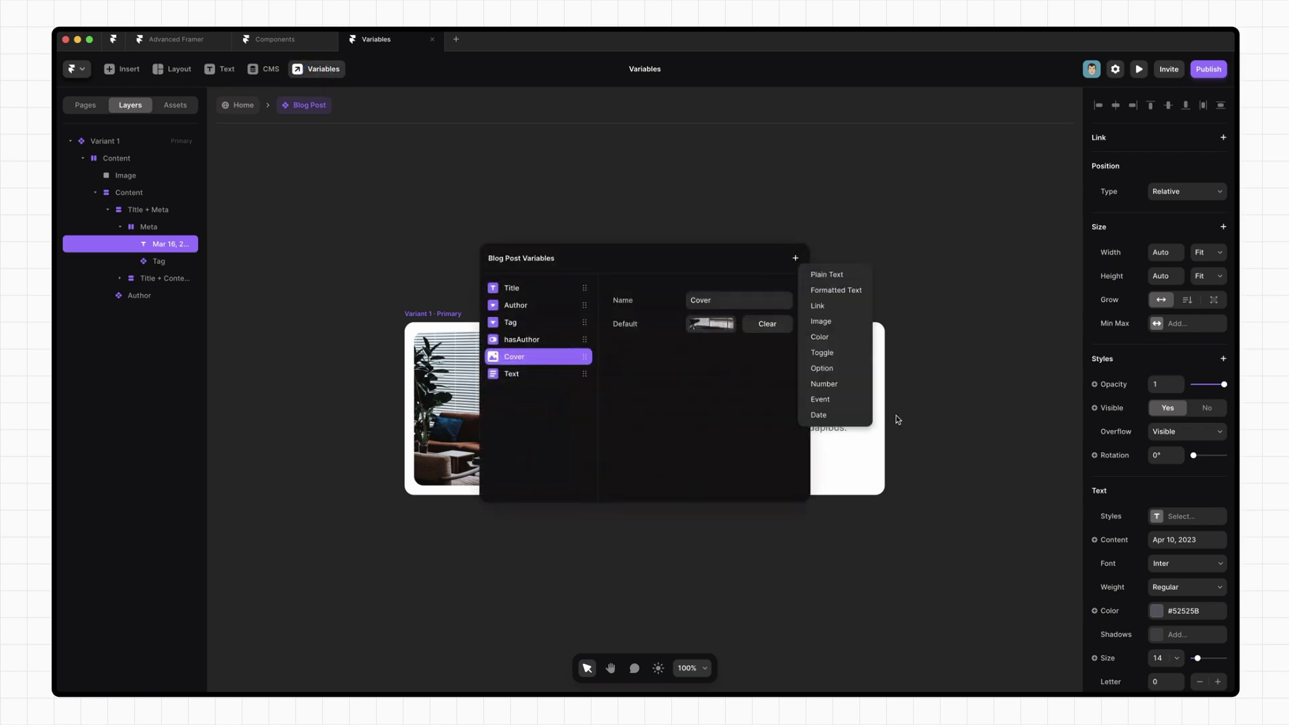
pyautogui.click(836, 416)
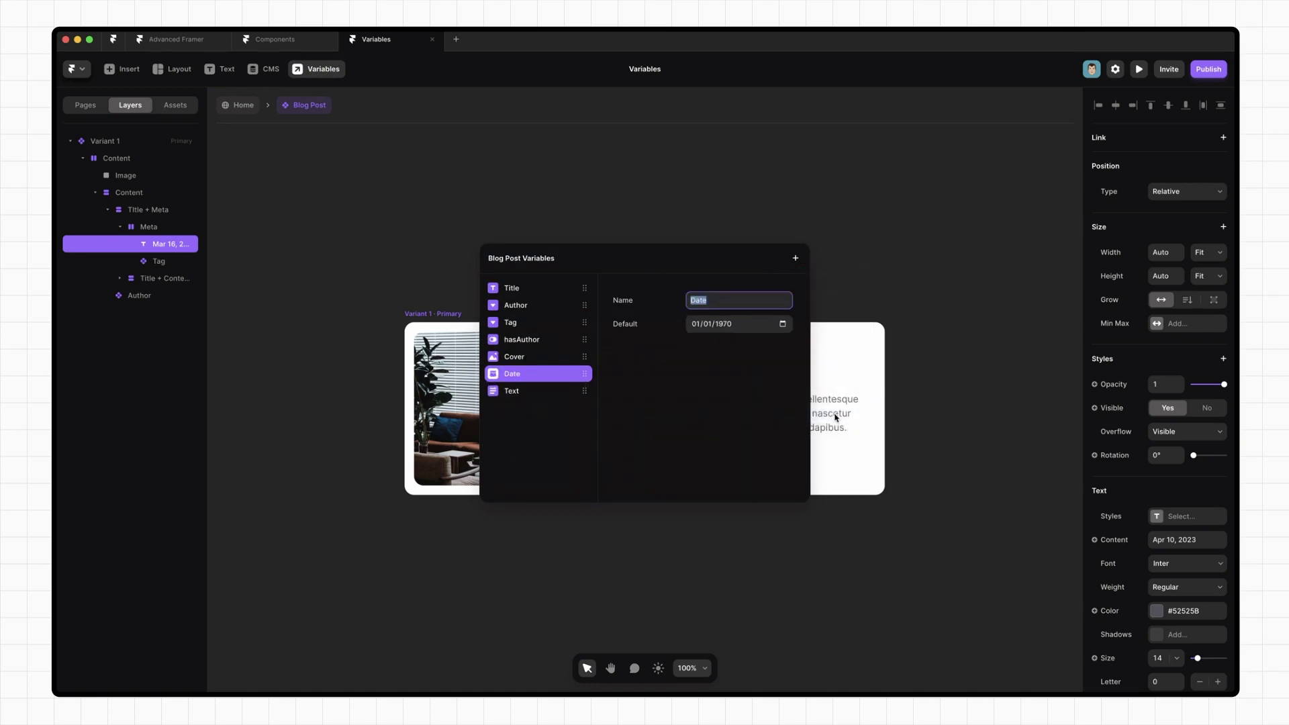
pyautogui.write('pub')
pyautogui.press('BackSpace')
pyautogui.press('BackSpace')
pyautogui.press('BackSpace')
pyautogui.write('PublishedAt')
# Step: Set the default value of the PublishedAt variable to today's date and close the variables
pyautogui.click(782, 324)
pyautogui.click(783, 325)
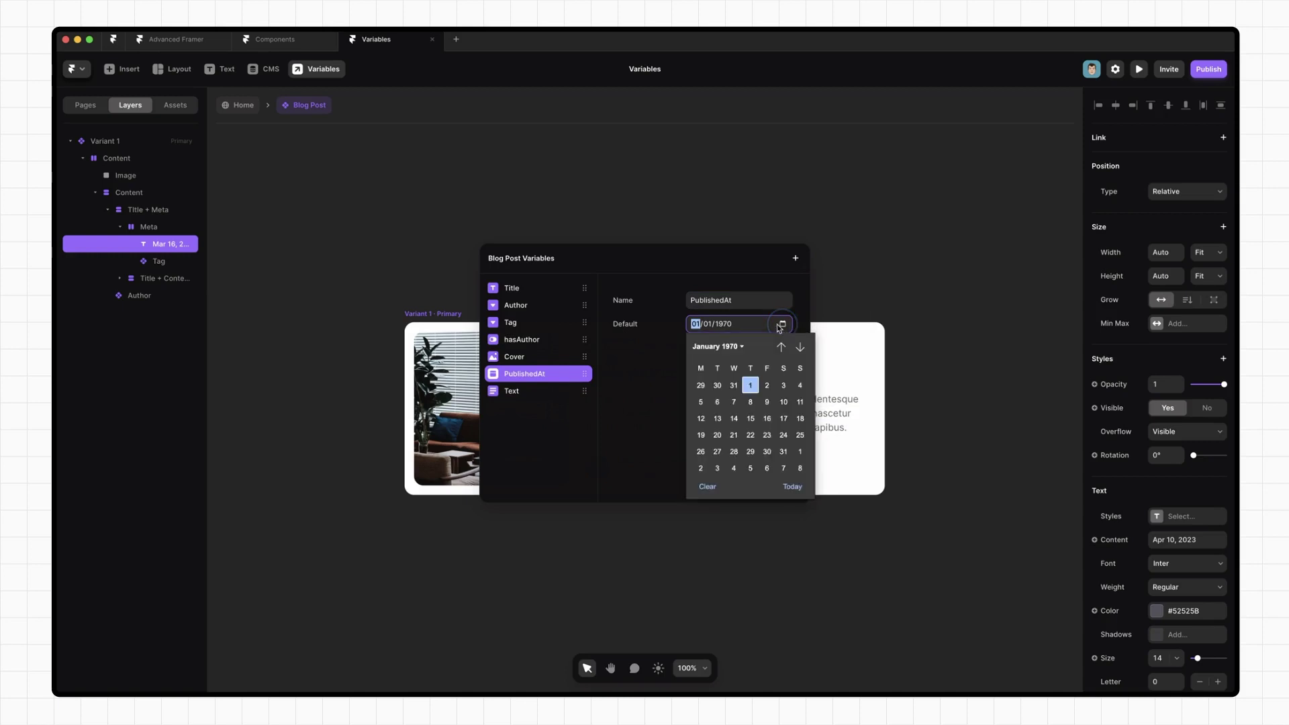
pyautogui.click(793, 486)
pyautogui.press('Escape')
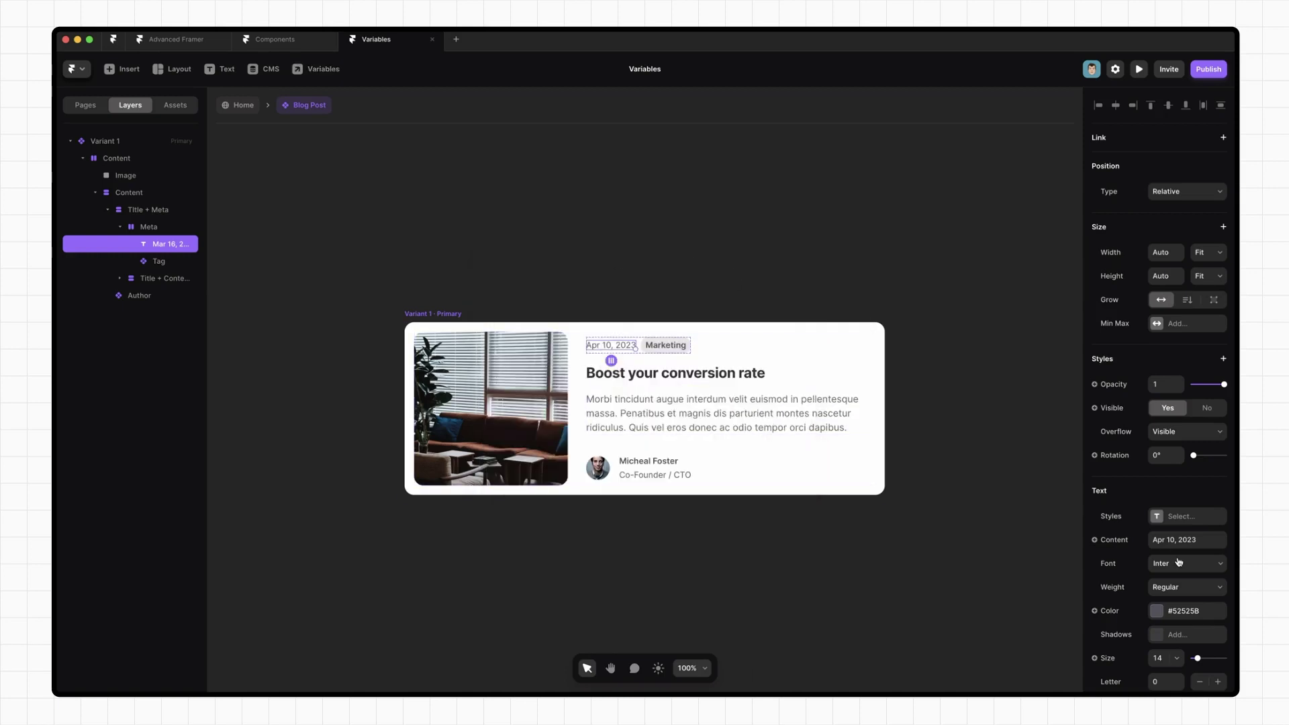
# Step: Bind the date text's content to the PublishedAt variable using the Format Date transform
pyautogui.click(1120, 543)
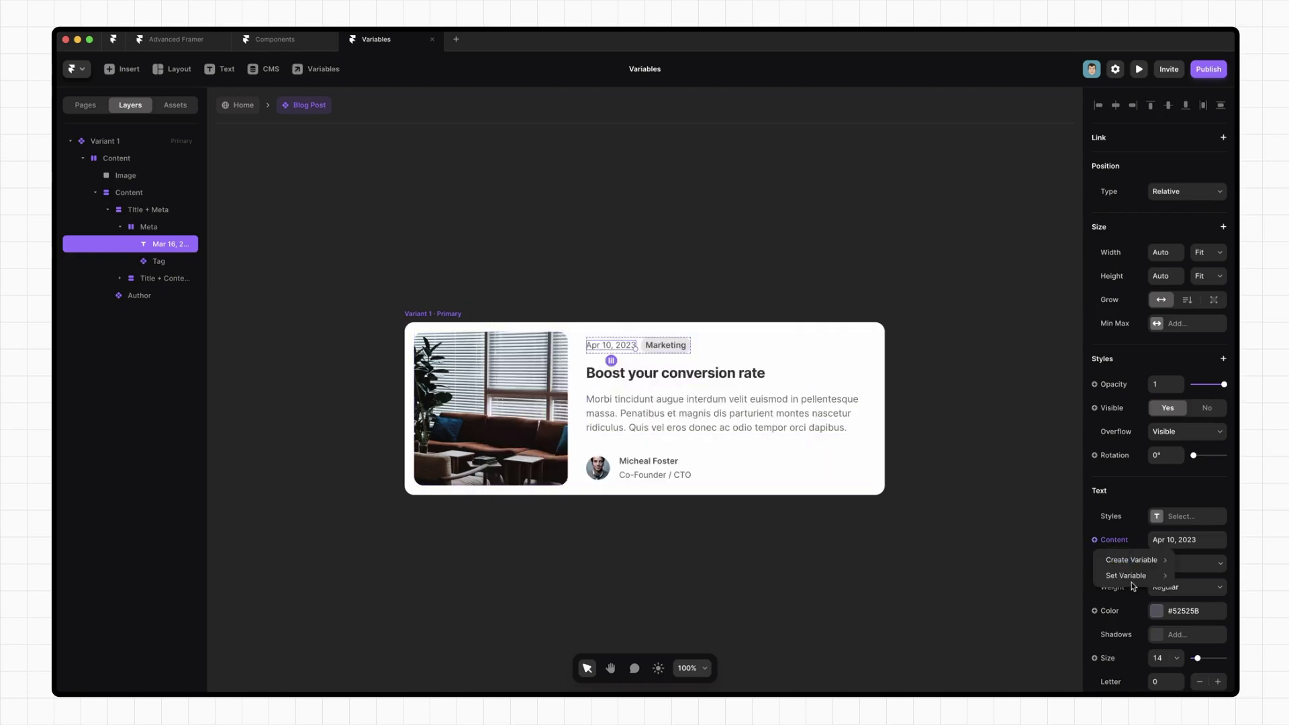
pyautogui.moveTo(1131, 579)
pyautogui.moveTo(1055, 616)
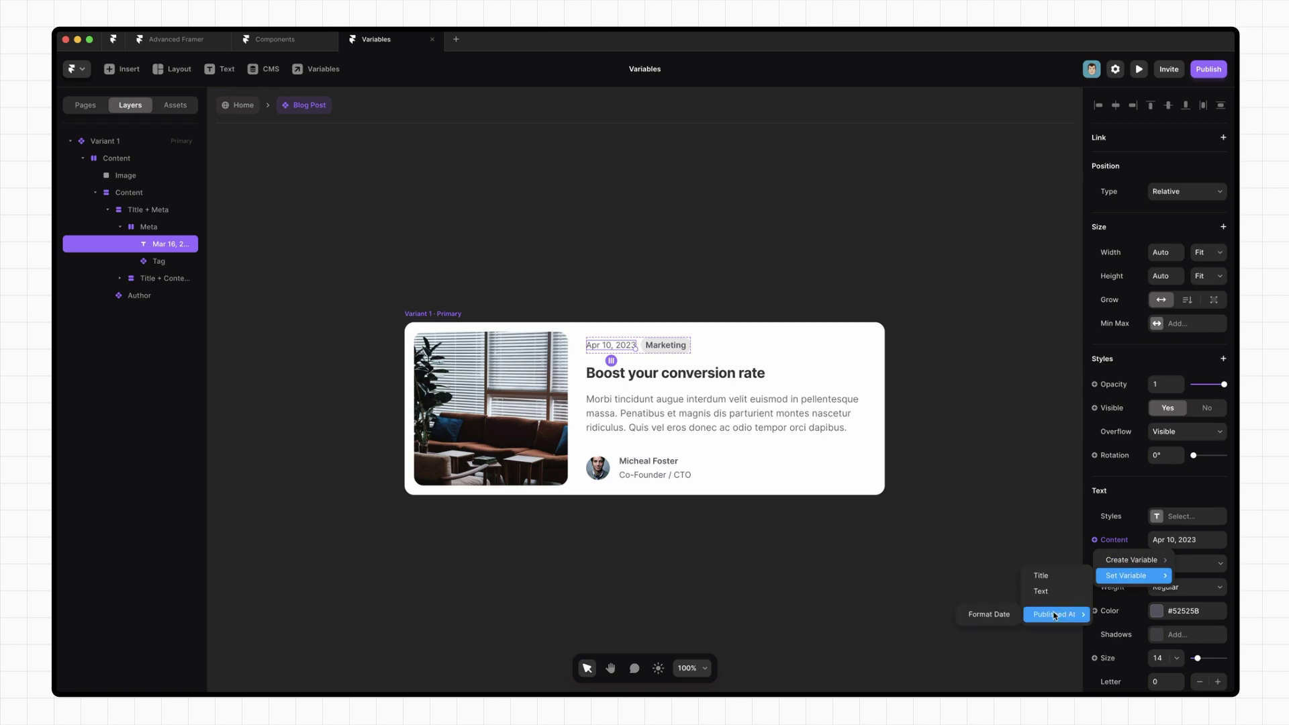
pyautogui.click(1000, 616)
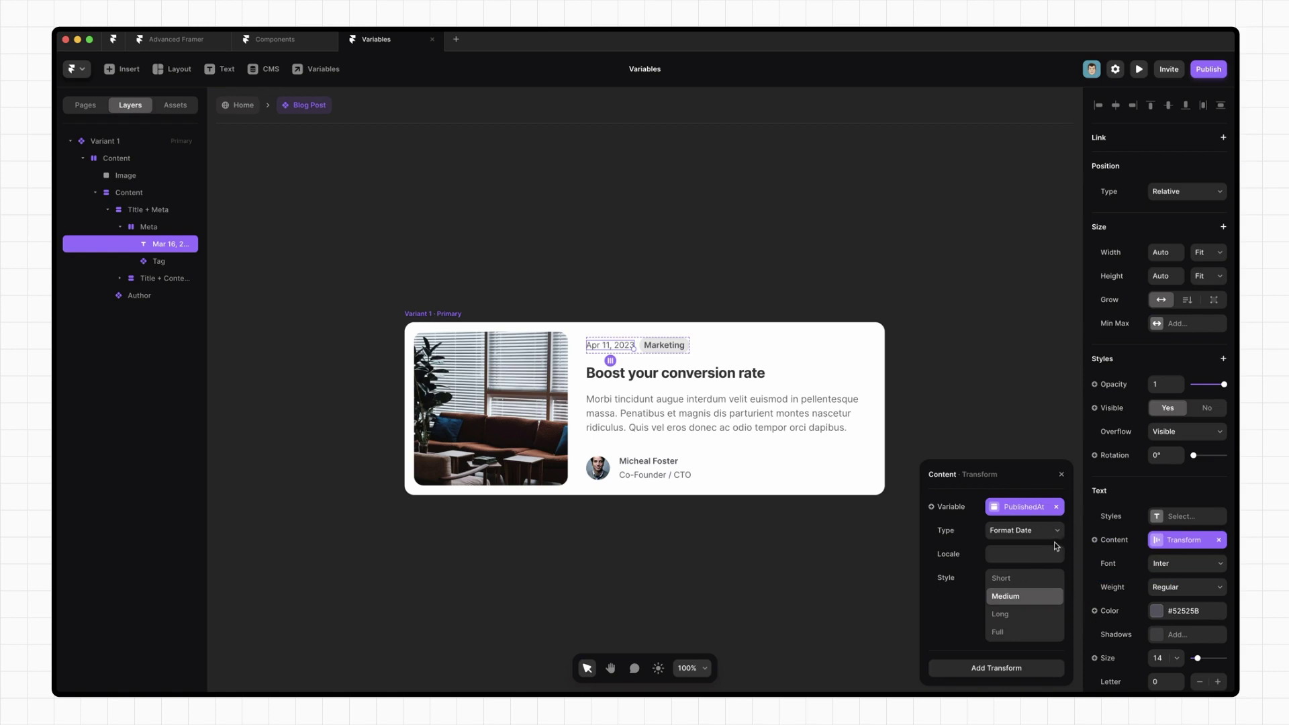
# Step: Try the Short, Medium, Long and Full date styles on the date text, then set the style back to Medium
pyautogui.click(1010, 578)
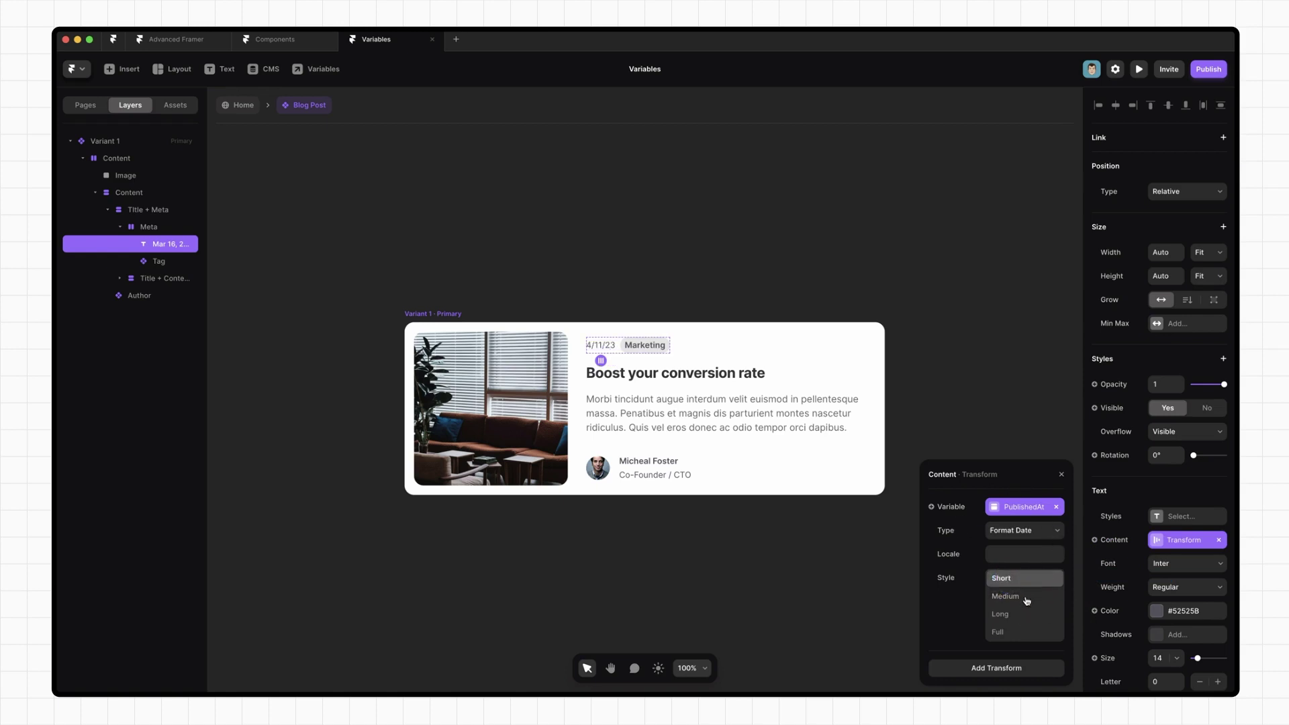
pyautogui.click(1026, 598)
pyautogui.click(1024, 614)
pyautogui.click(1023, 632)
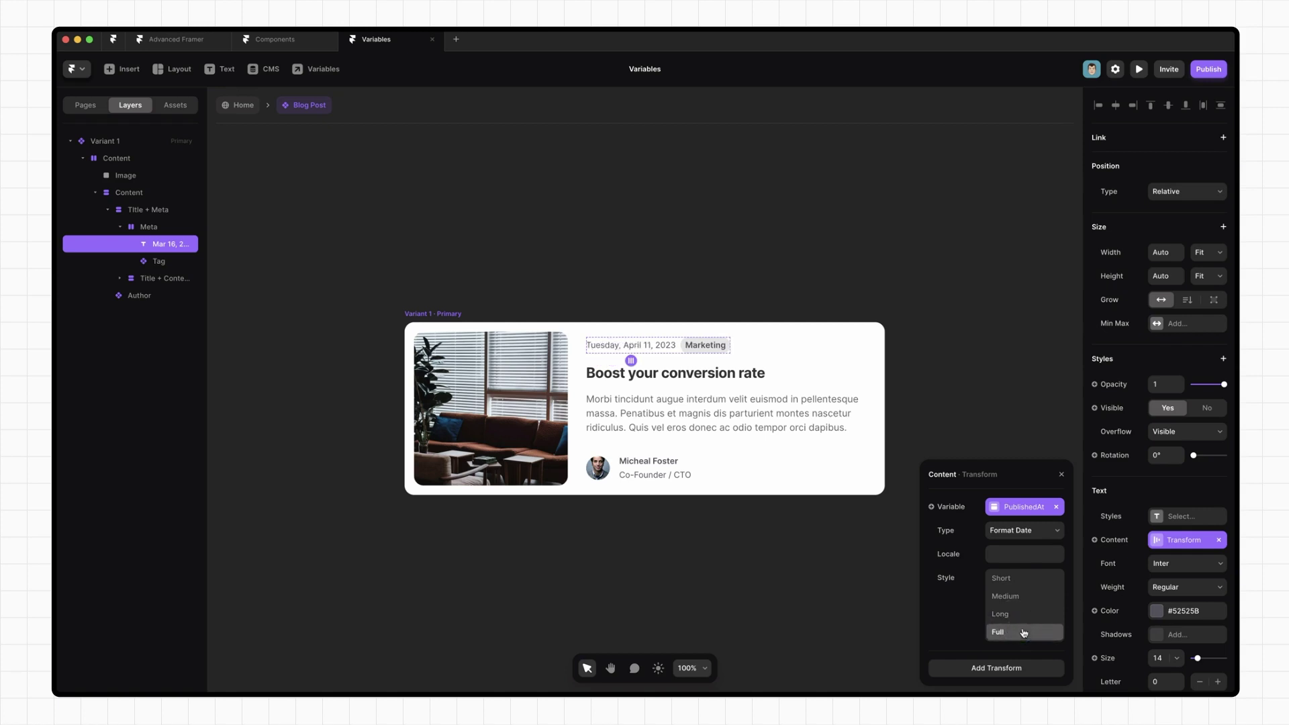
pyautogui.click(1017, 596)
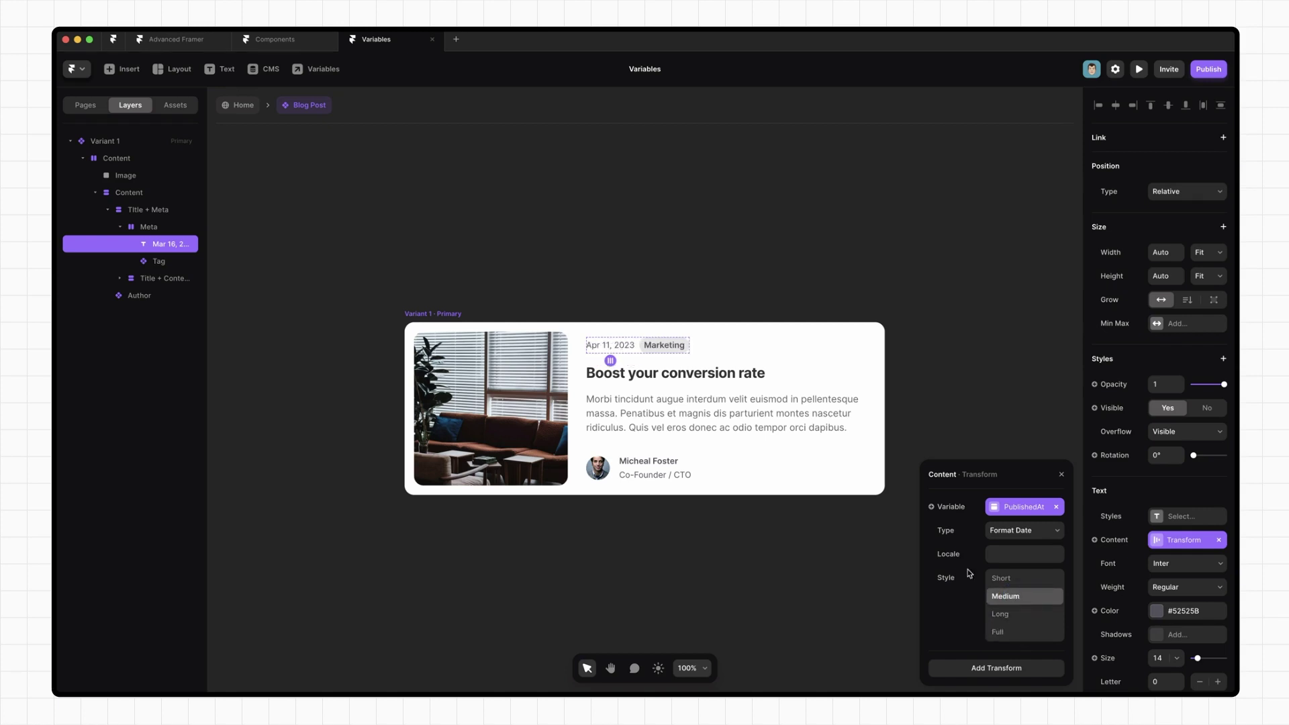
# Step: Add a Prefix transform with the value "Published:" to the date text and close the transform settings
pyautogui.click(1024, 673)
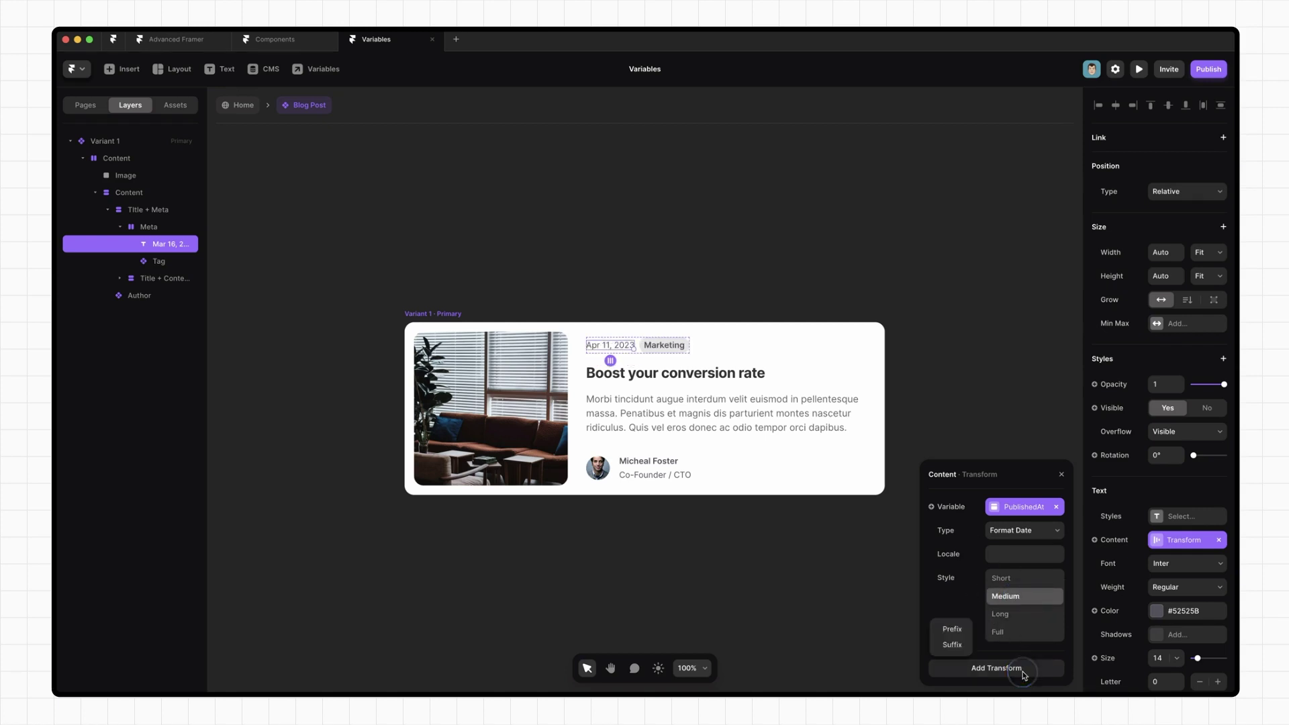
pyautogui.click(959, 632)
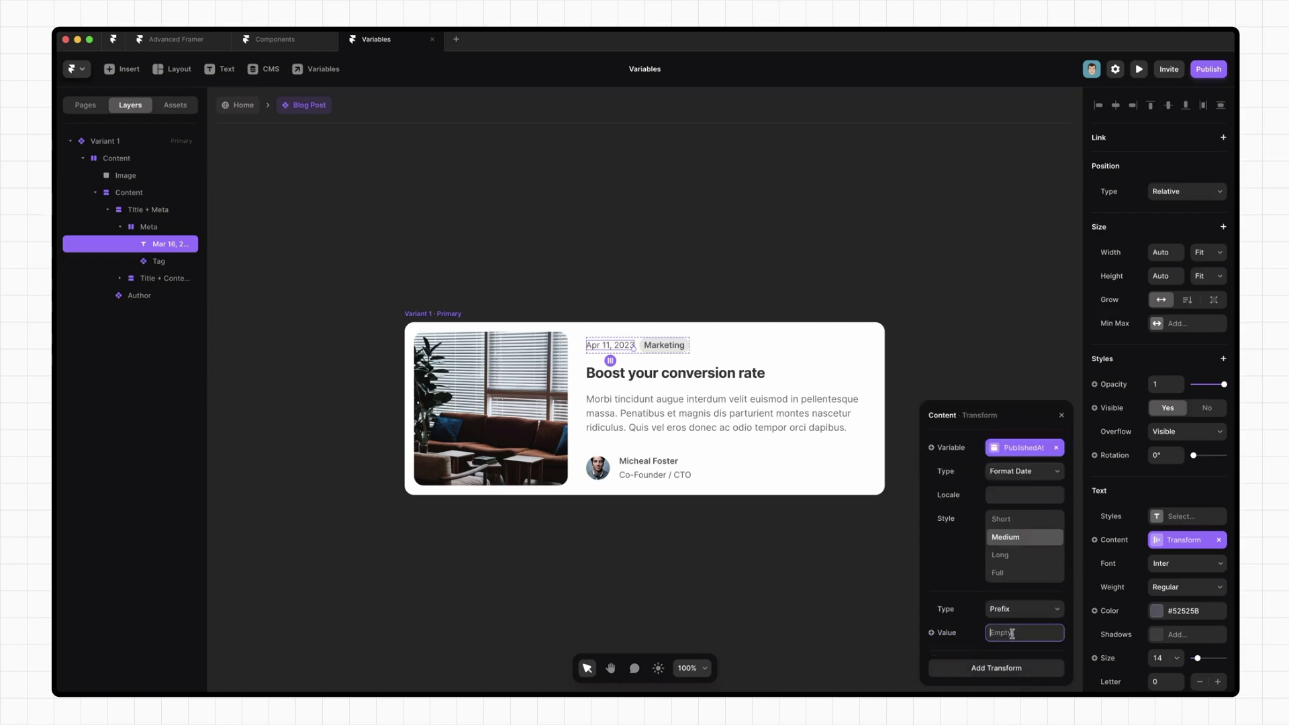
pyautogui.write('P')
pyautogui.press('Return')
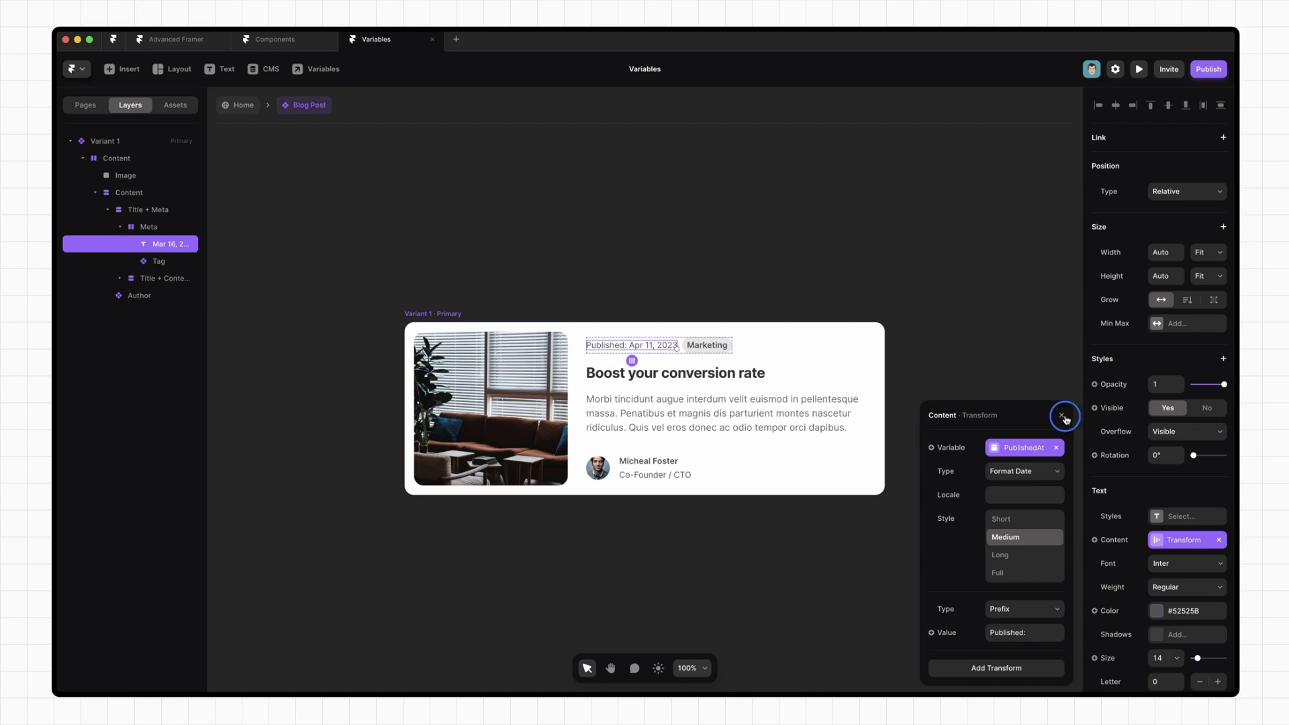
pyautogui.click(1061, 415)
# Step: Return to the Home page and set the second blog post's published date to 28/03/2023, then clear the selection
pyautogui.click(990, 394)
pyautogui.click(866, 530)
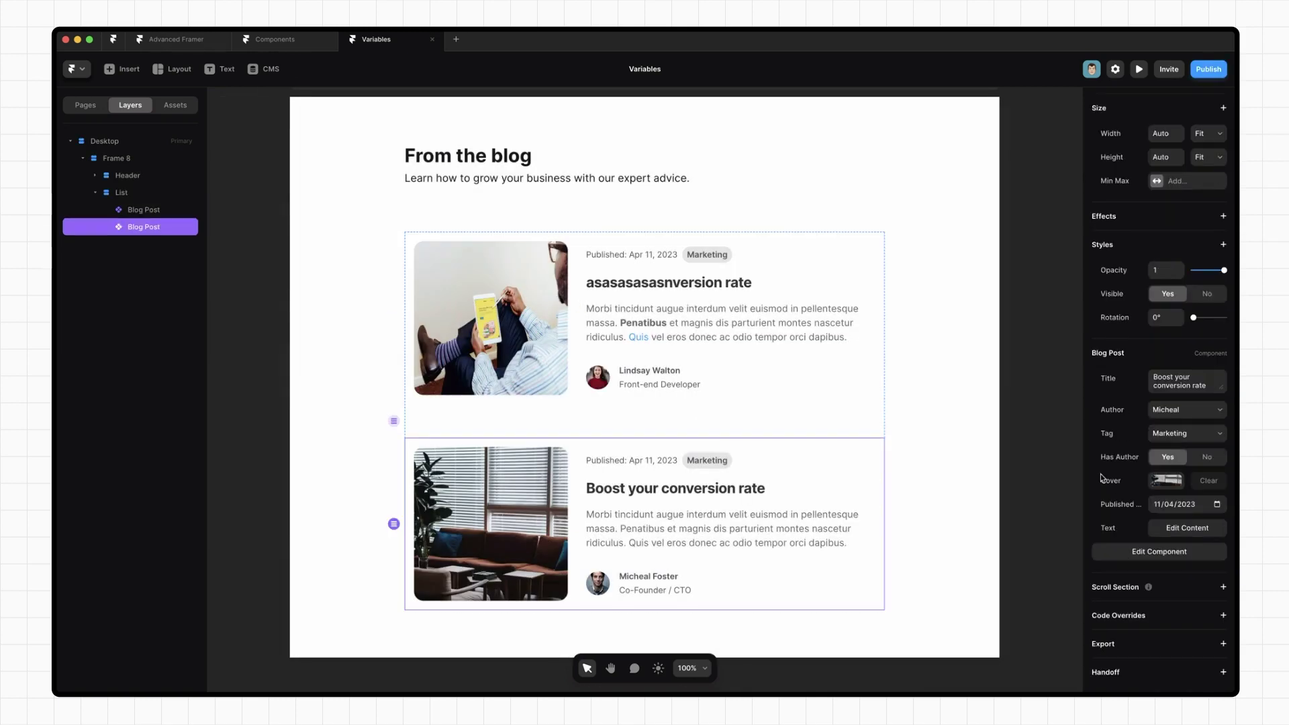
pyautogui.click(1217, 507)
pyautogui.click(1216, 504)
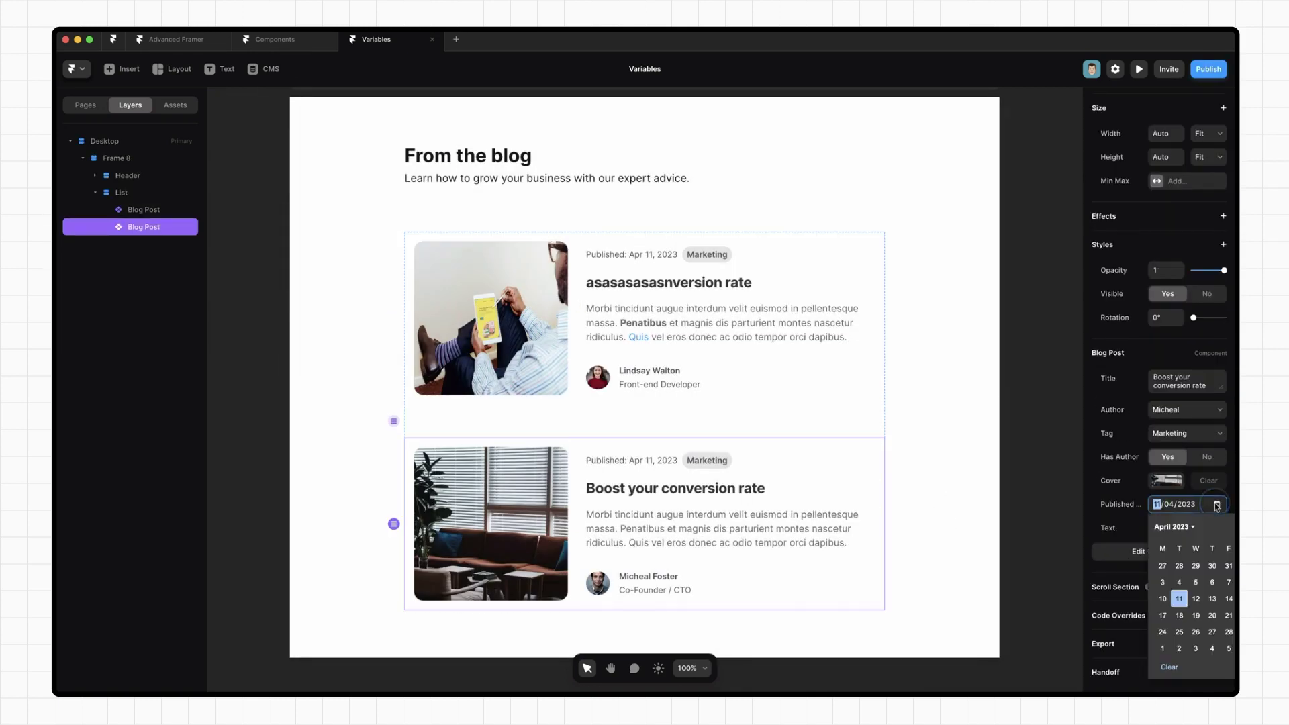
pyautogui.click(1179, 565)
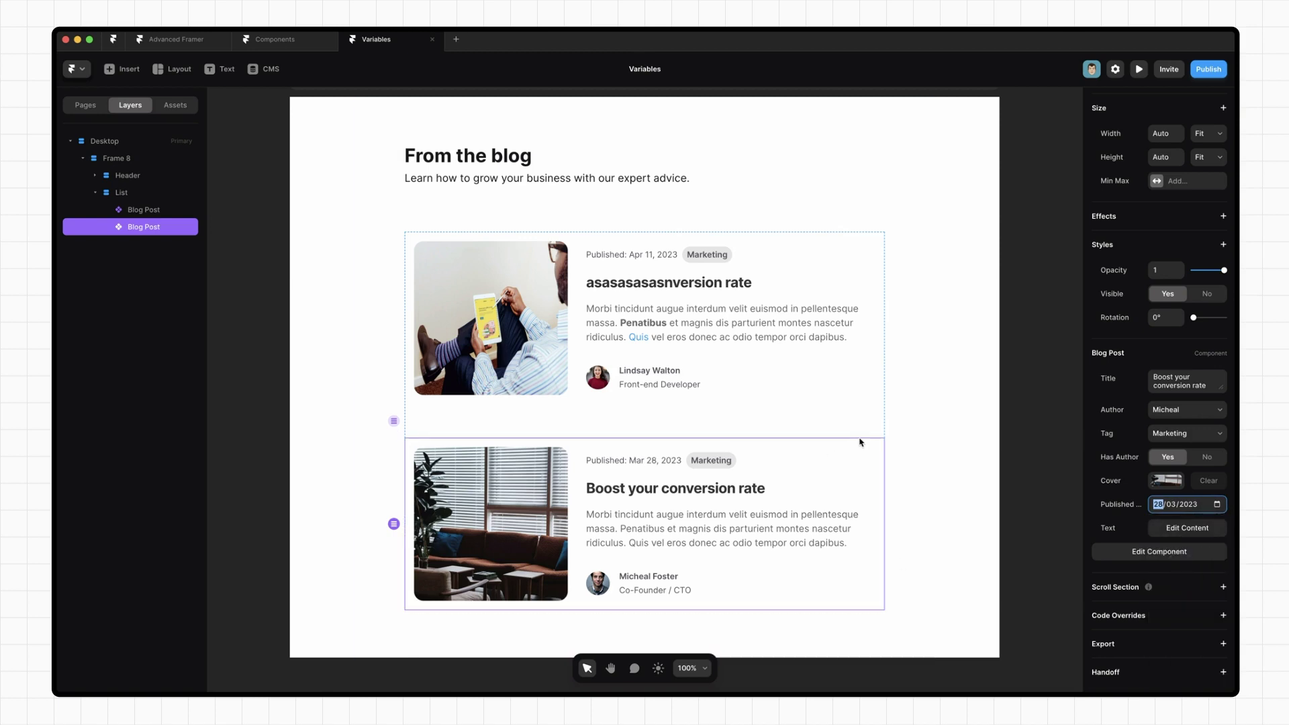
pyautogui.press('Escape')
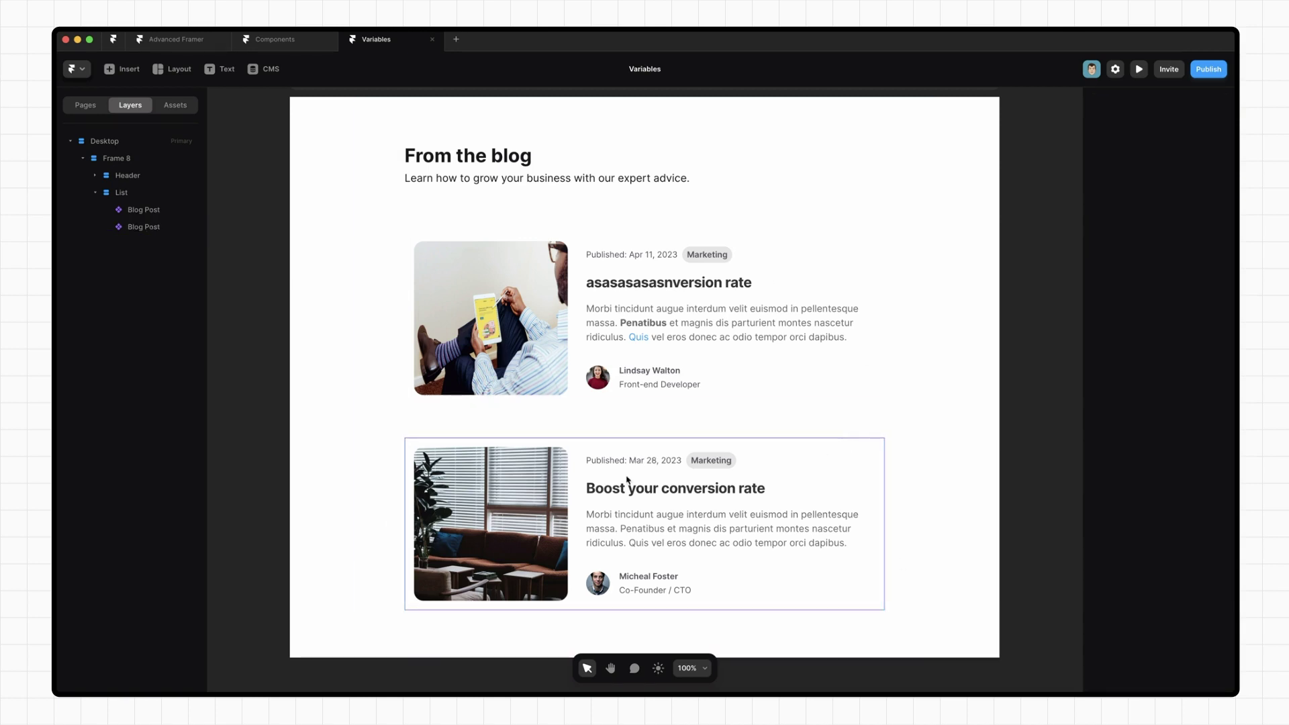
# Step: Open the Blog Post component, add a link to its primary variant and create a variable for the link target
pyautogui.doubleClick(649, 371)
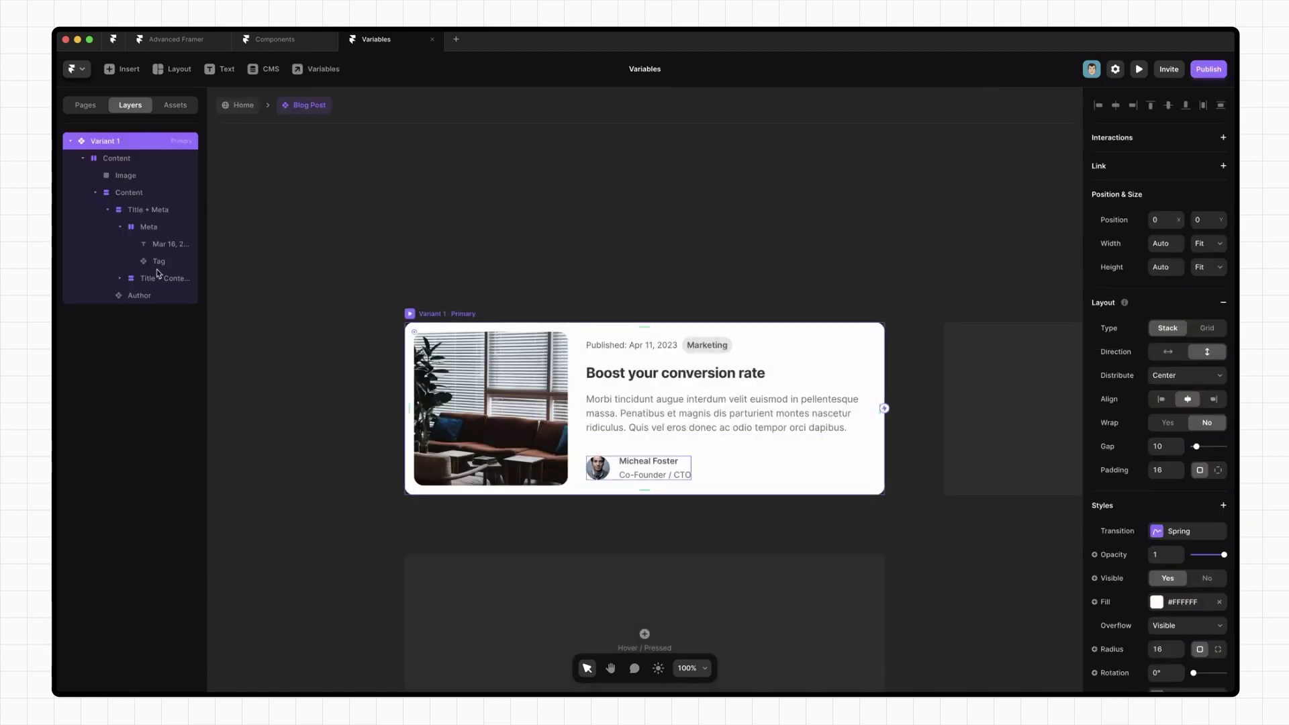
pyautogui.click(1223, 166)
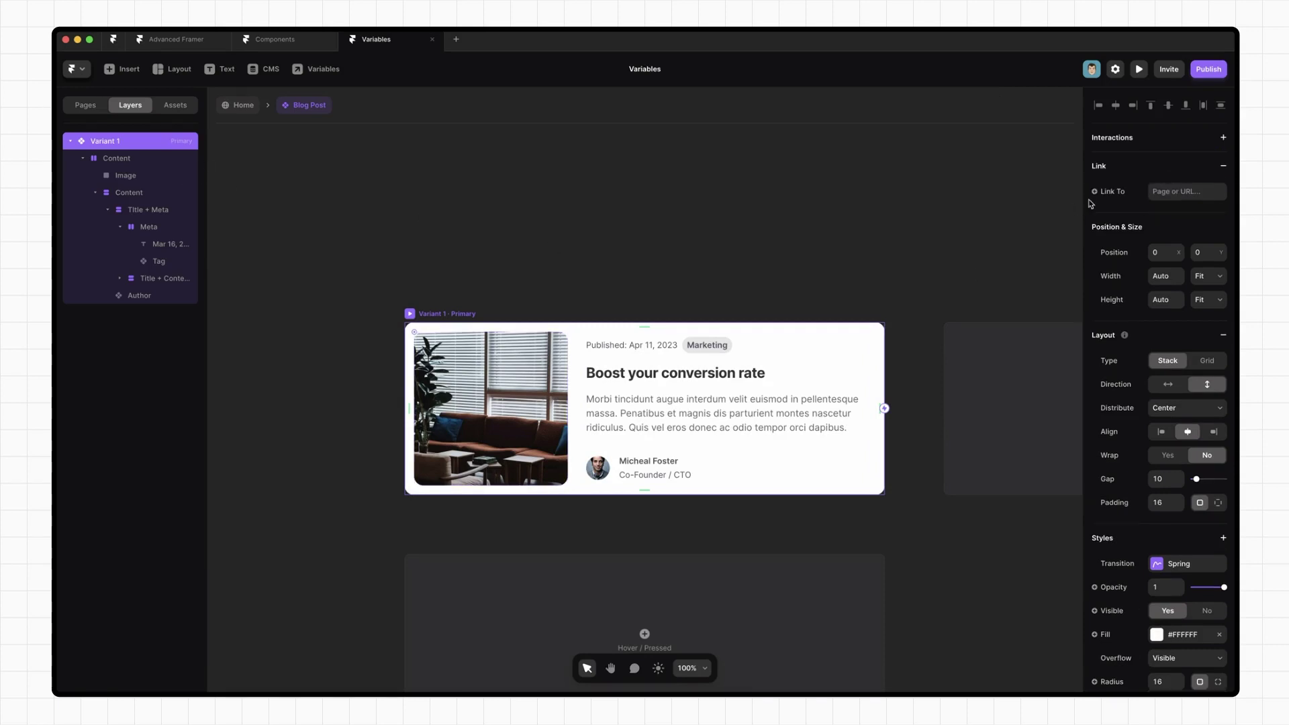
pyautogui.click(1111, 192)
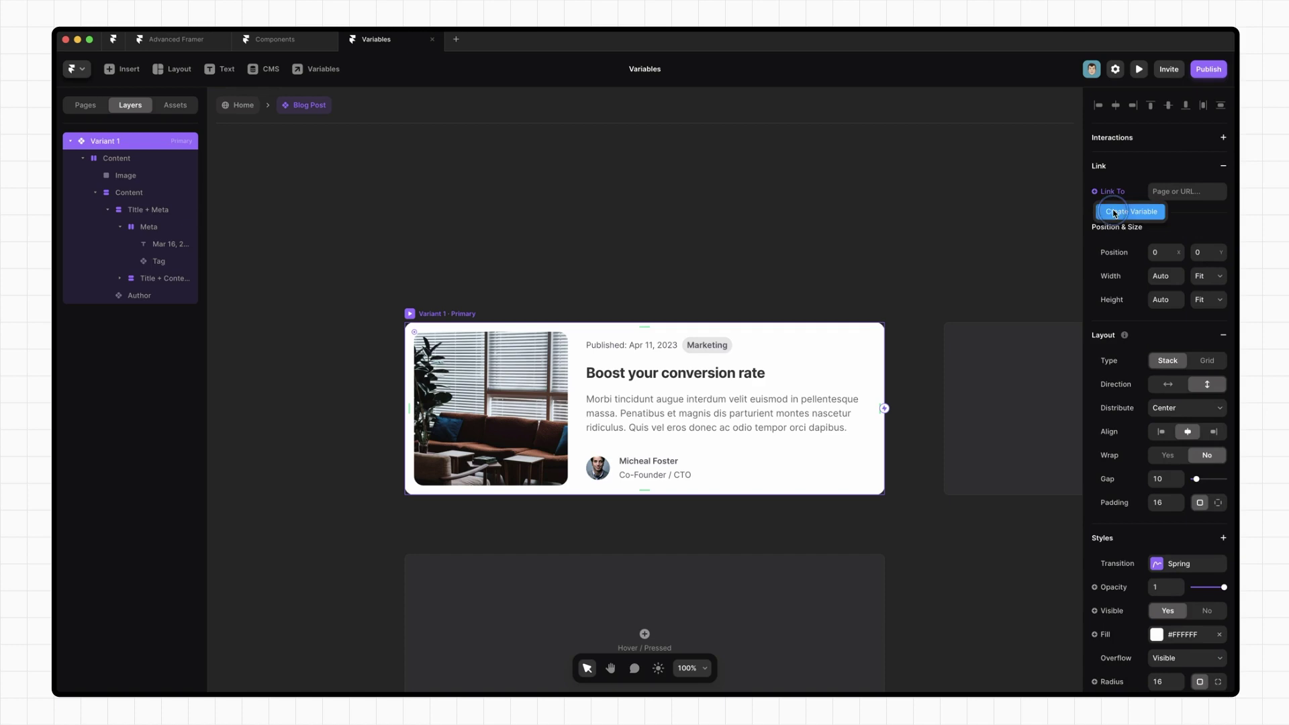
pyautogui.click(1113, 212)
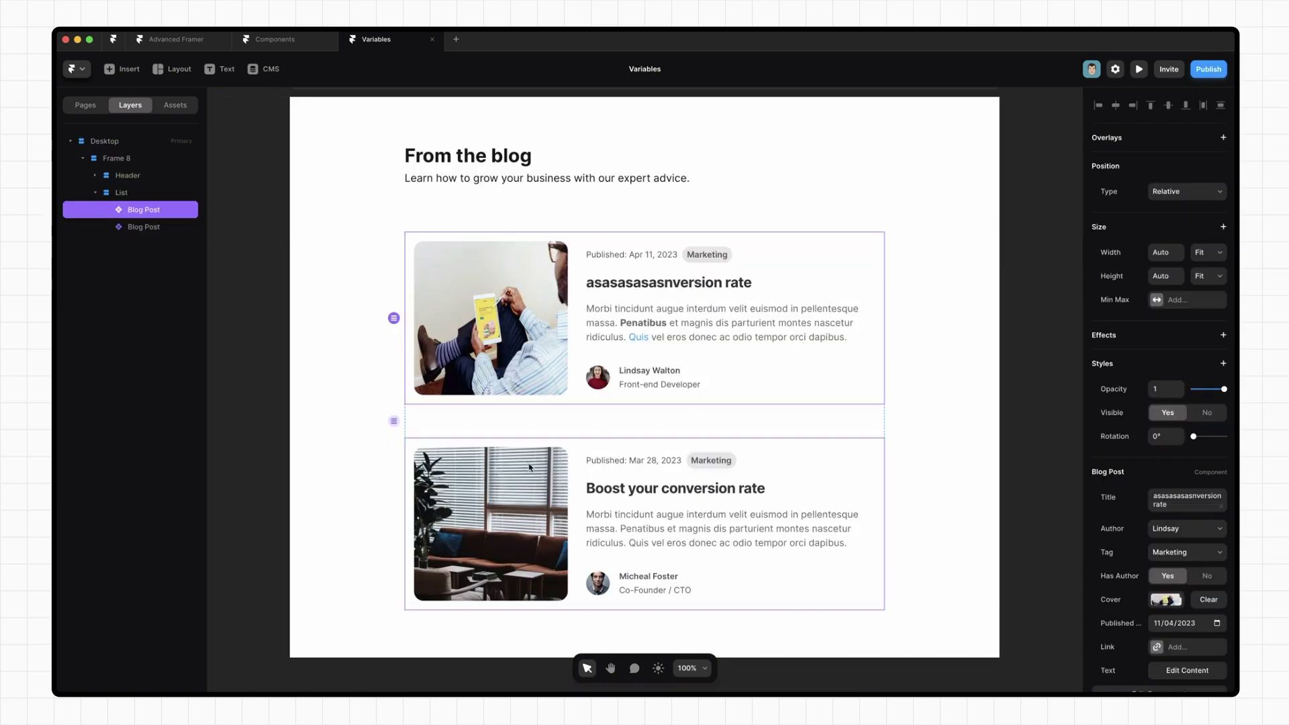
# Step: Link the first blog post on the Home page to the /blog page and clear the selection
pyautogui.scroll(-2, 1174, 589)
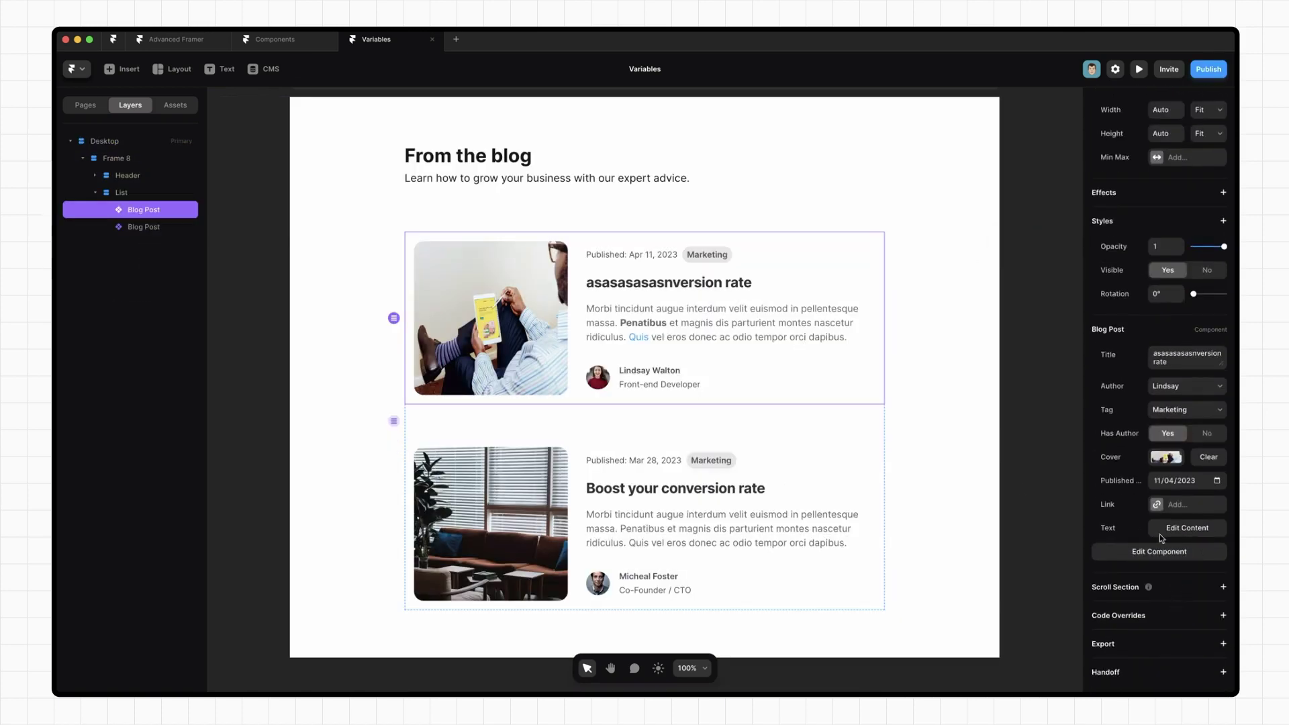
pyautogui.click(1196, 505)
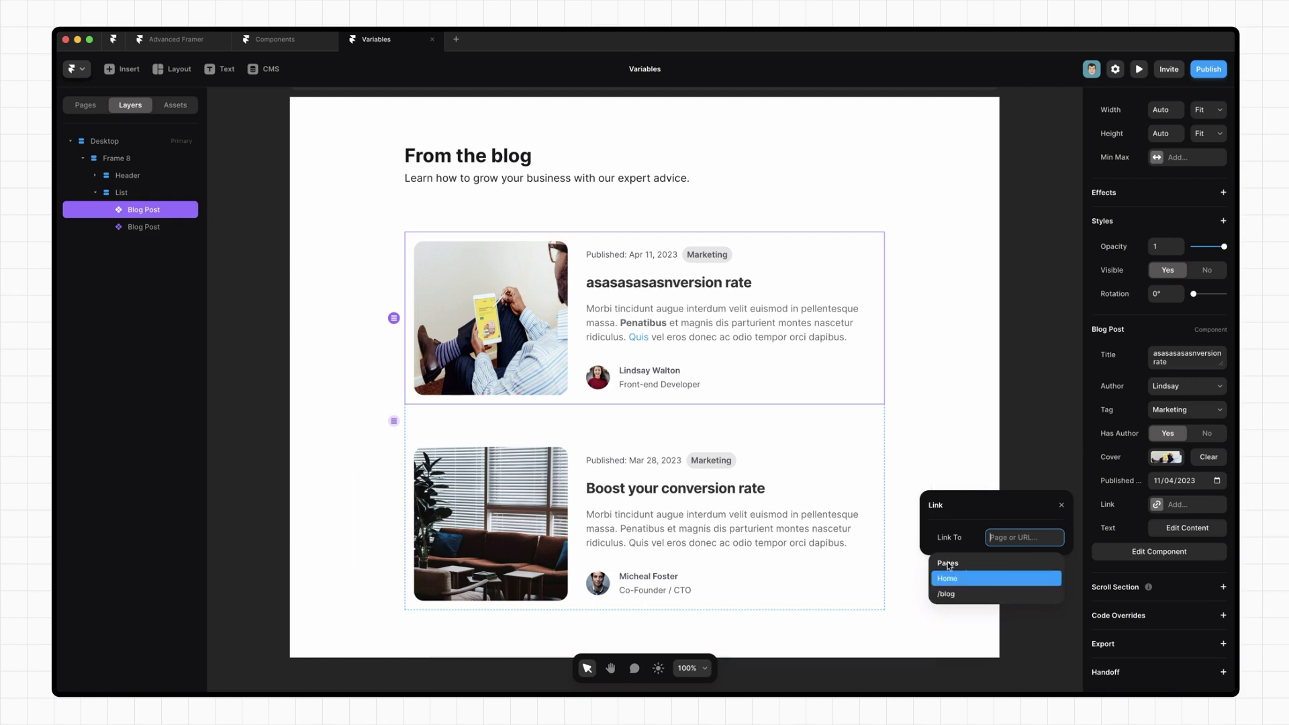
pyautogui.click(965, 594)
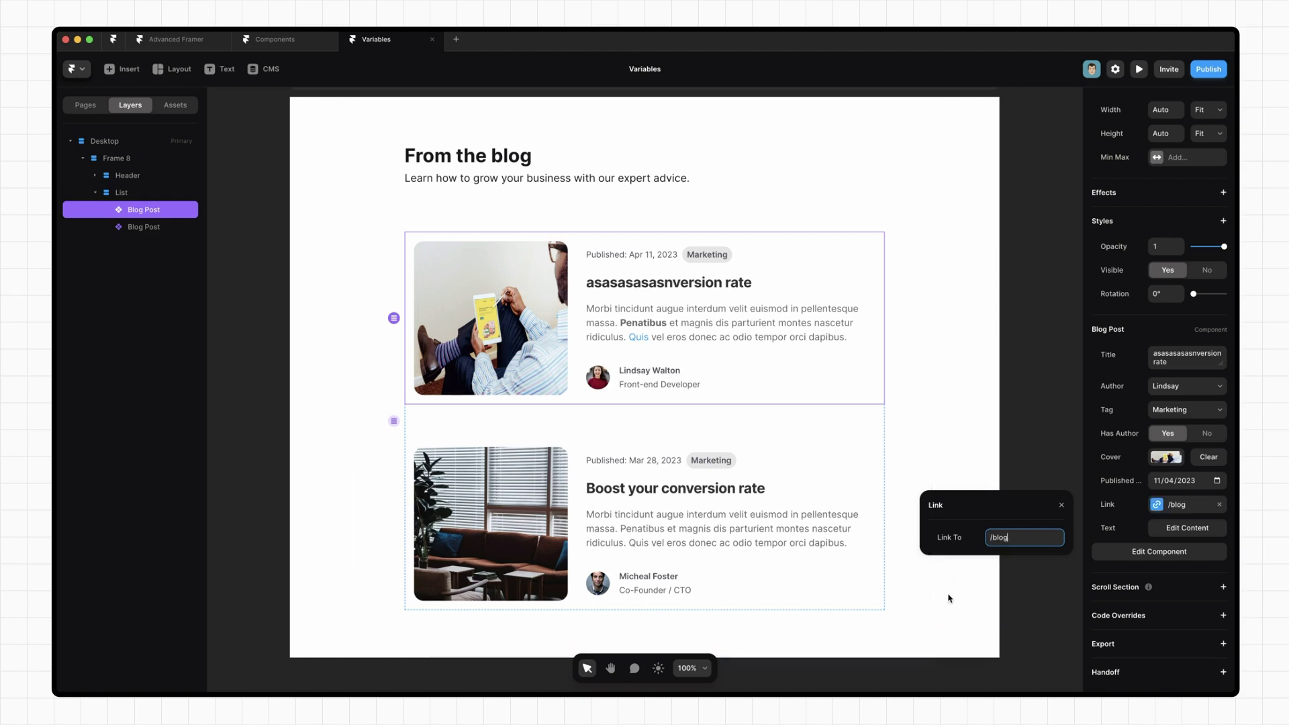
pyautogui.press('Escape')
pyautogui.press('Escape')
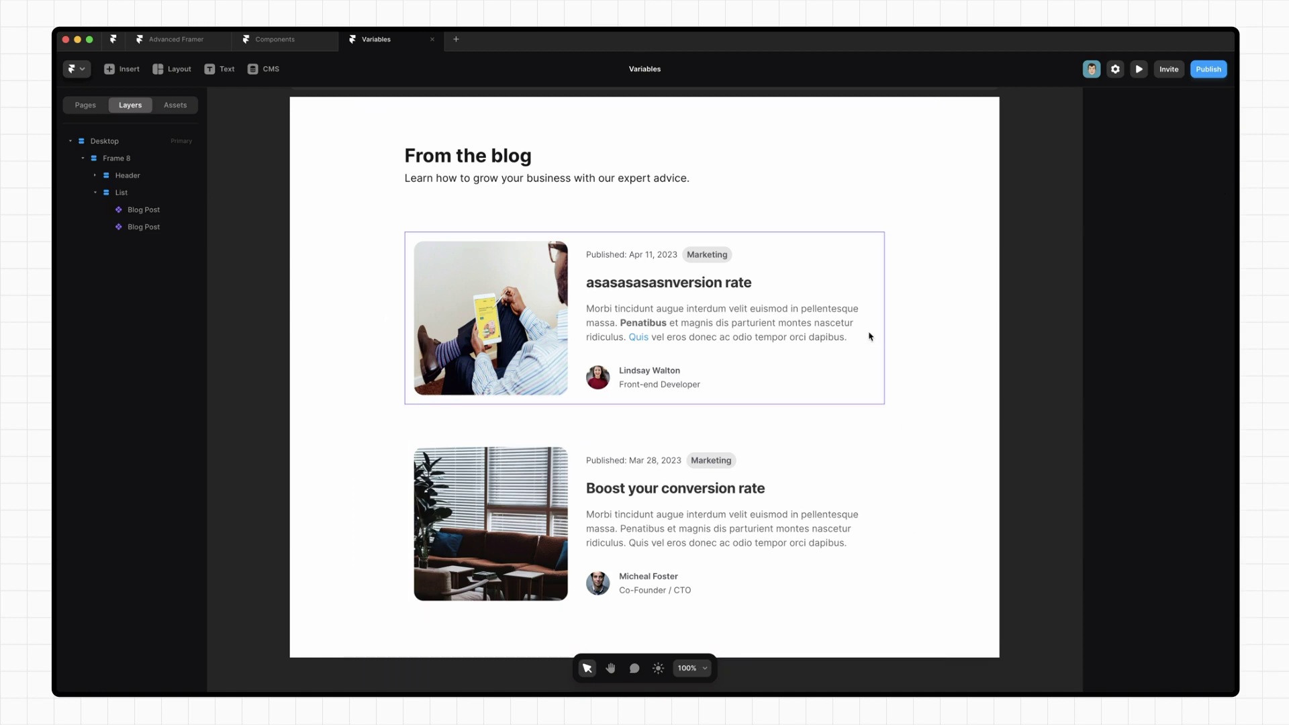